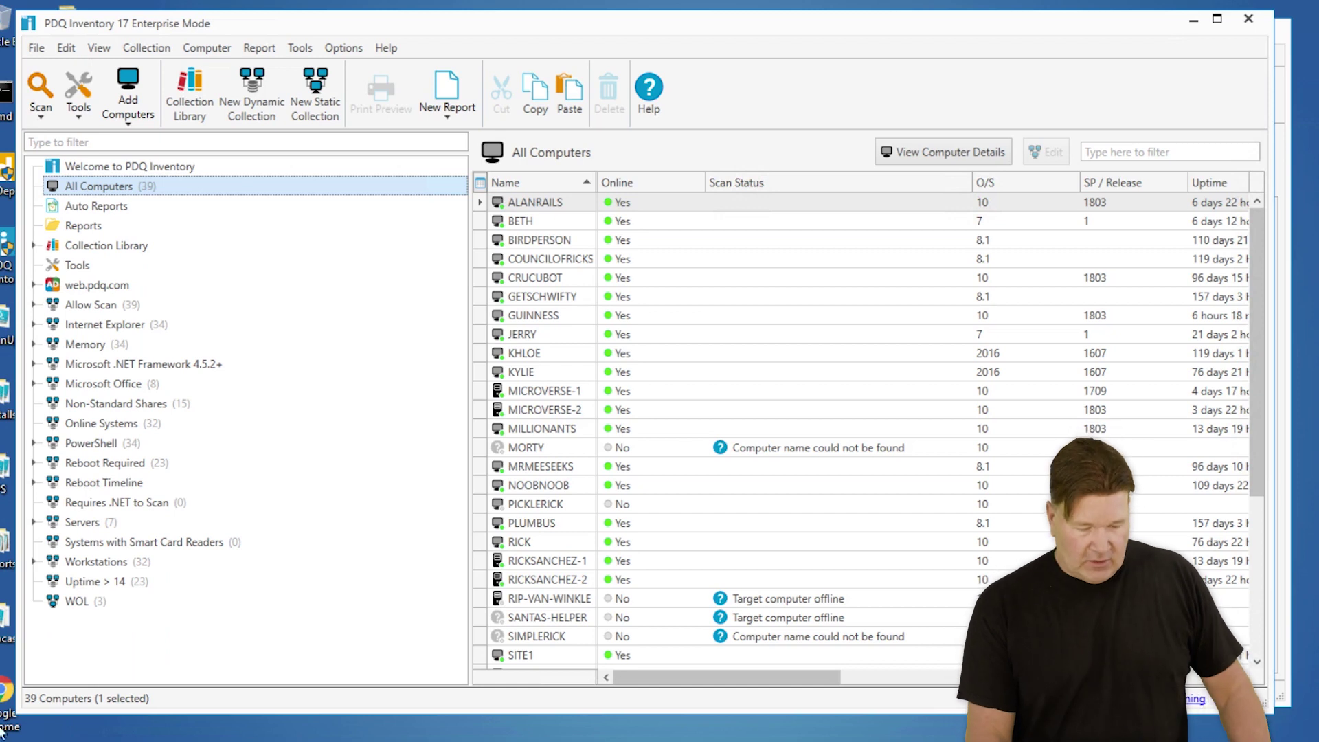
- Send a Wake-on-LAN request to RIP-VAN-WINKLE in the WOL collection via Tools > Wake
left_click(69, 602)
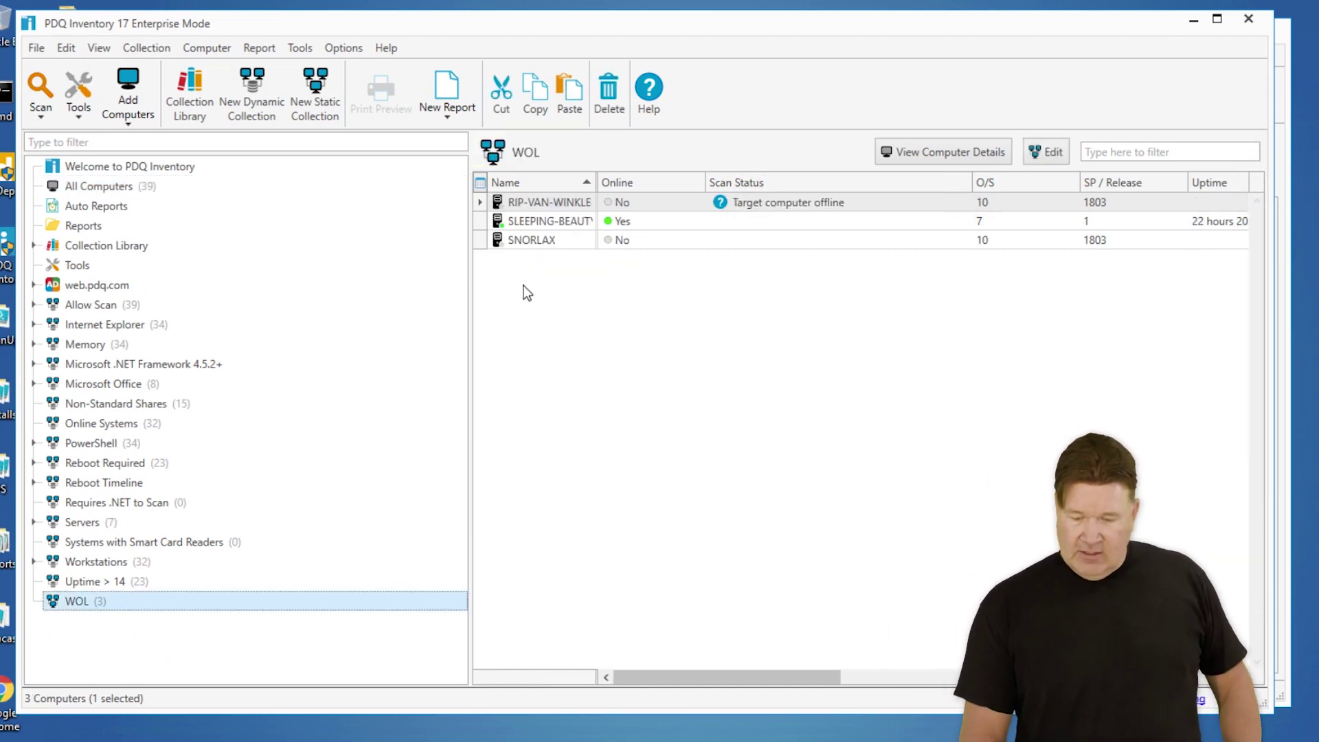
left_click(572, 222)
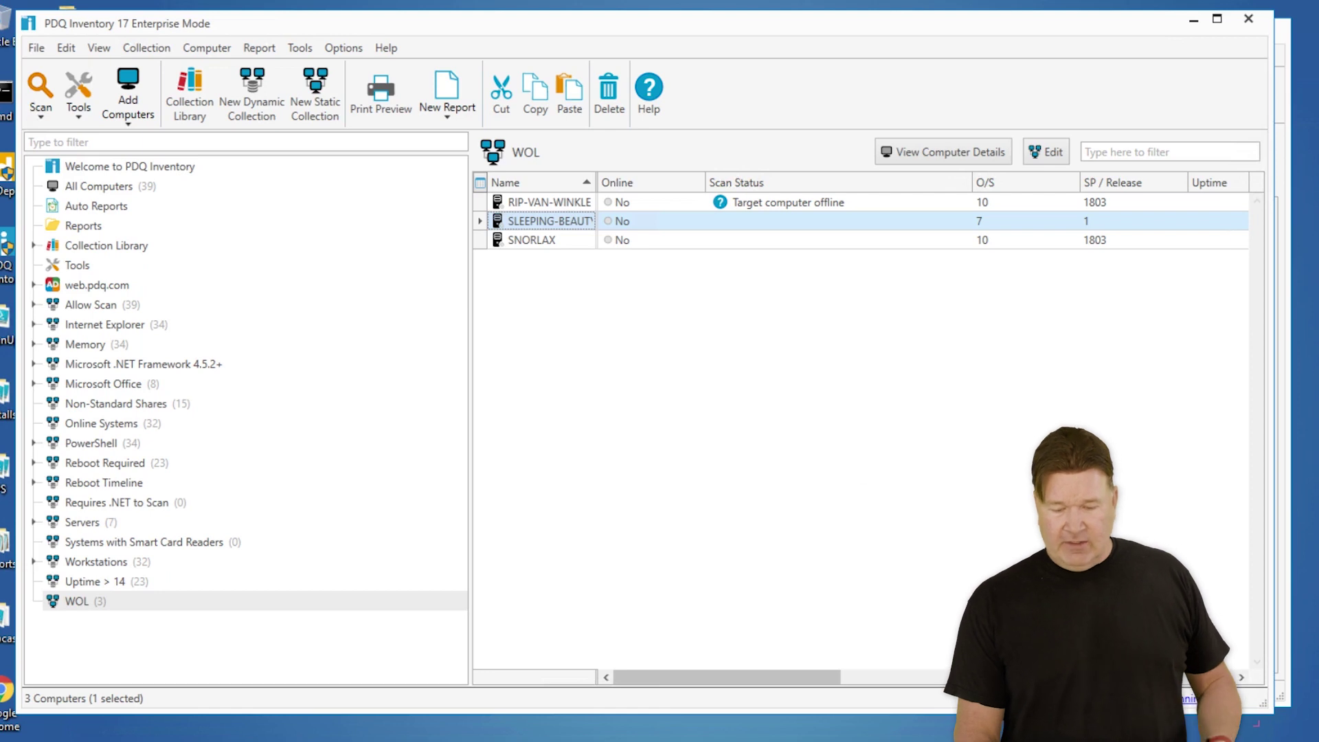
right_click(577, 200)
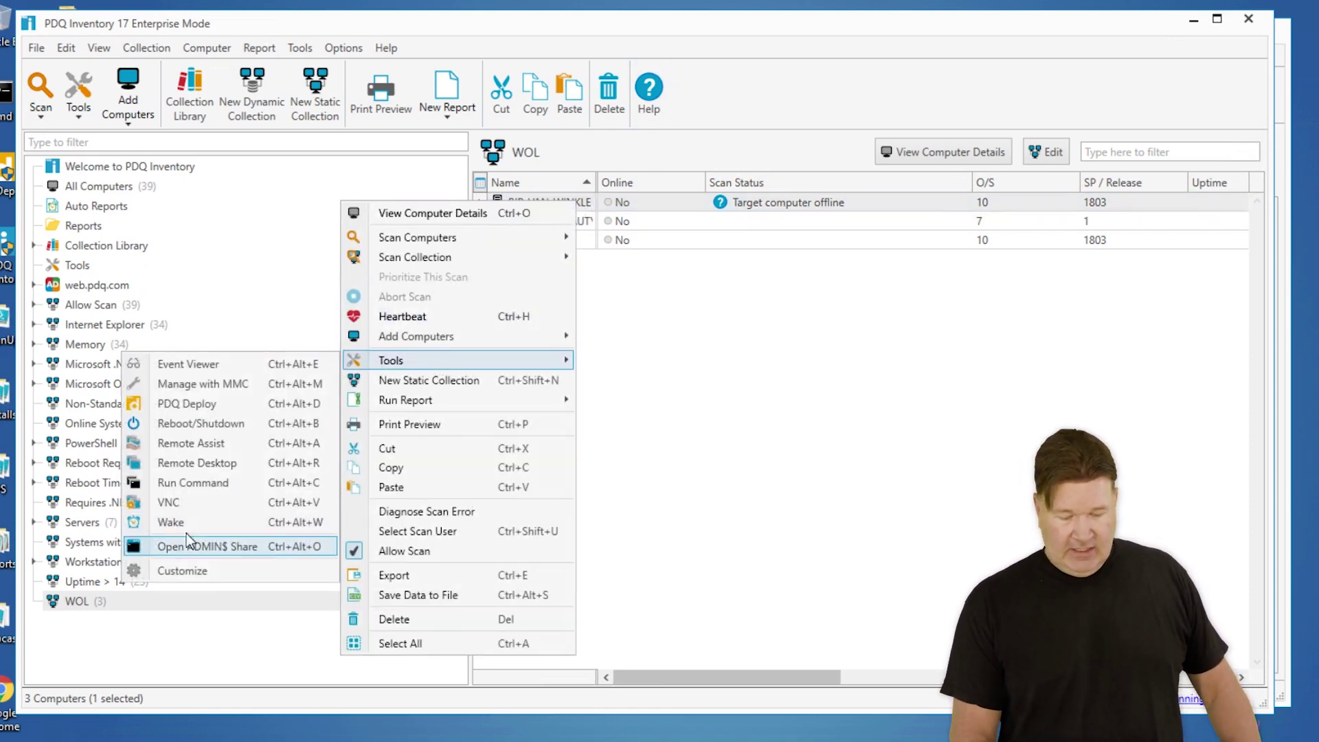
mouse_move(390, 360)
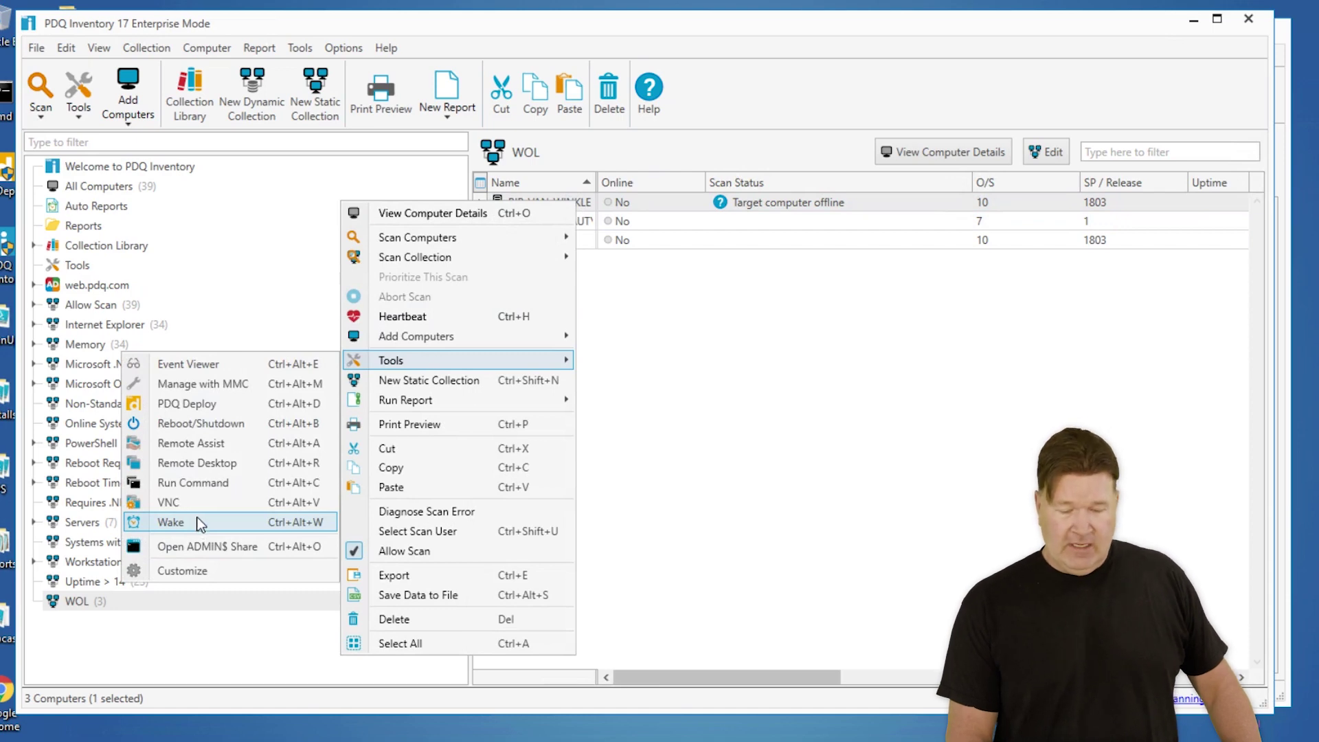
left_click(200, 525)
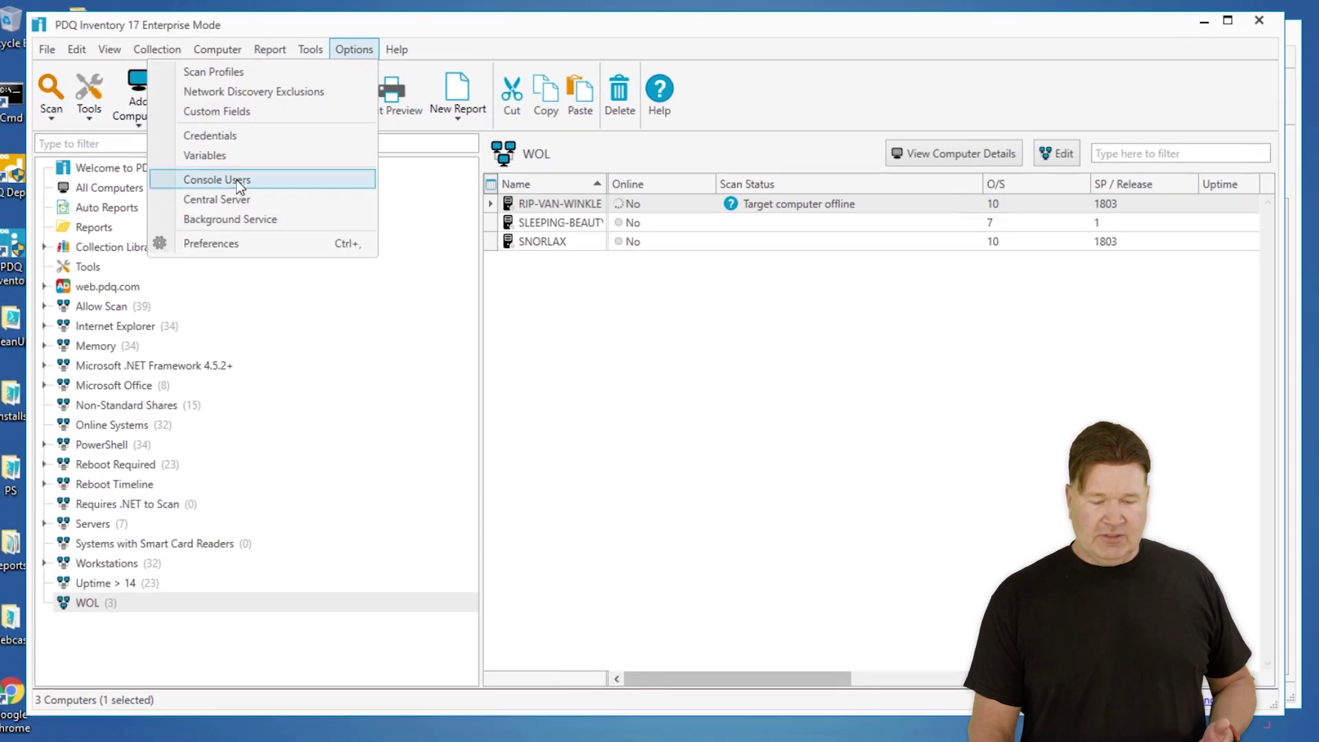
- Enable the Scanning preference 'Send Wake-on-LAN and attempt scan' and save it
left_click(212, 243)
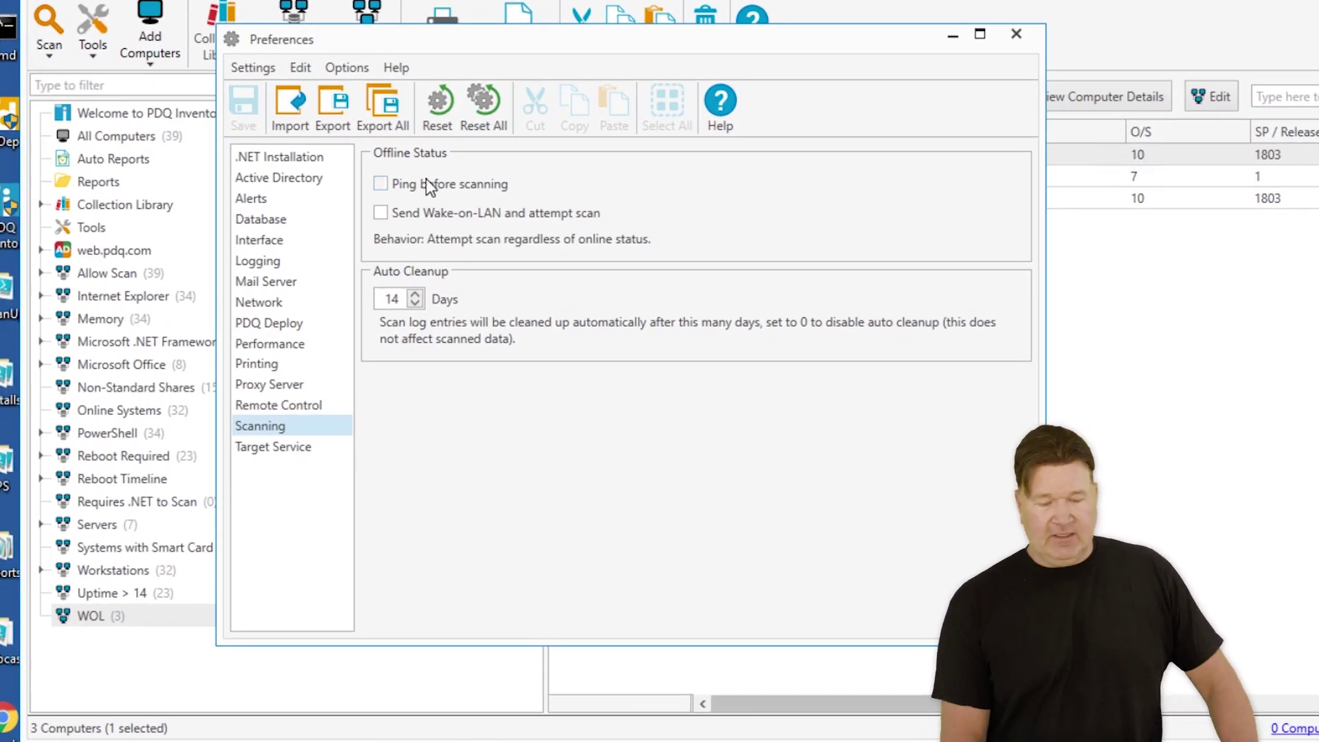
left_click(382, 212)
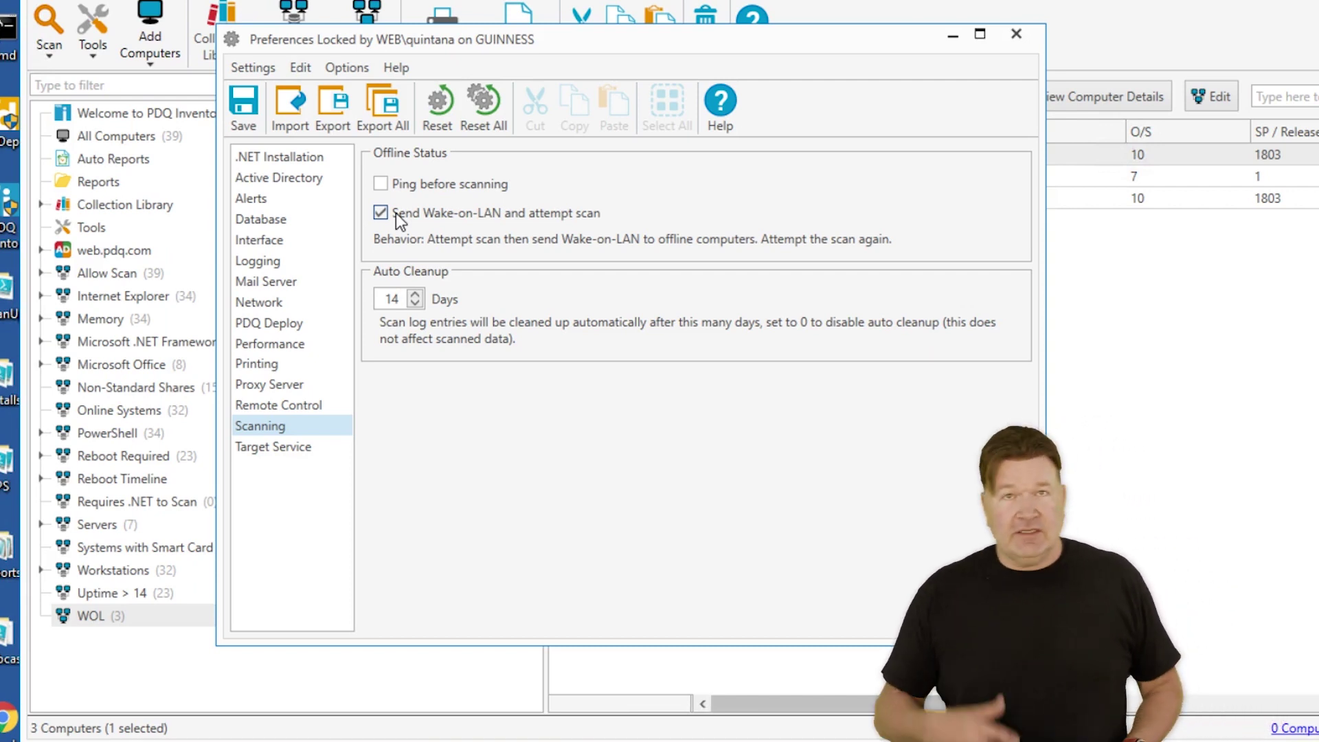
left_click(255, 89)
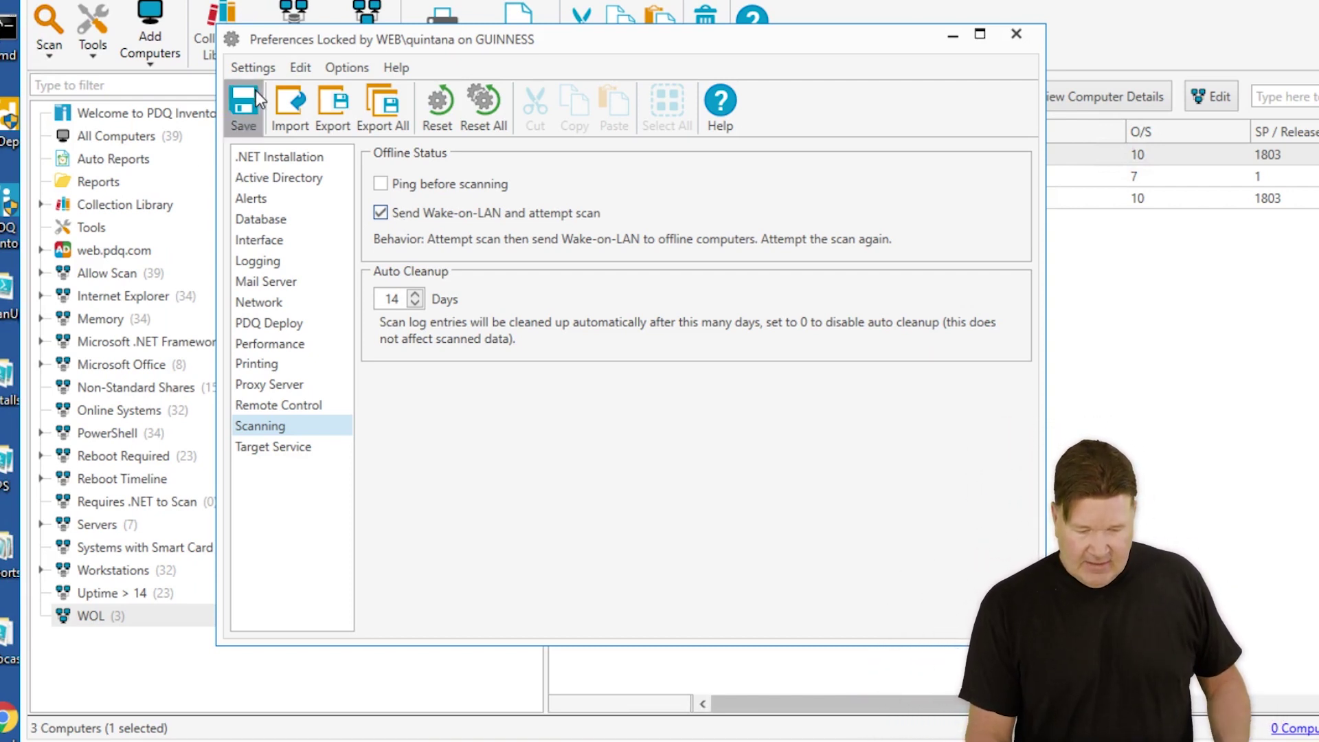
left_click(1017, 34)
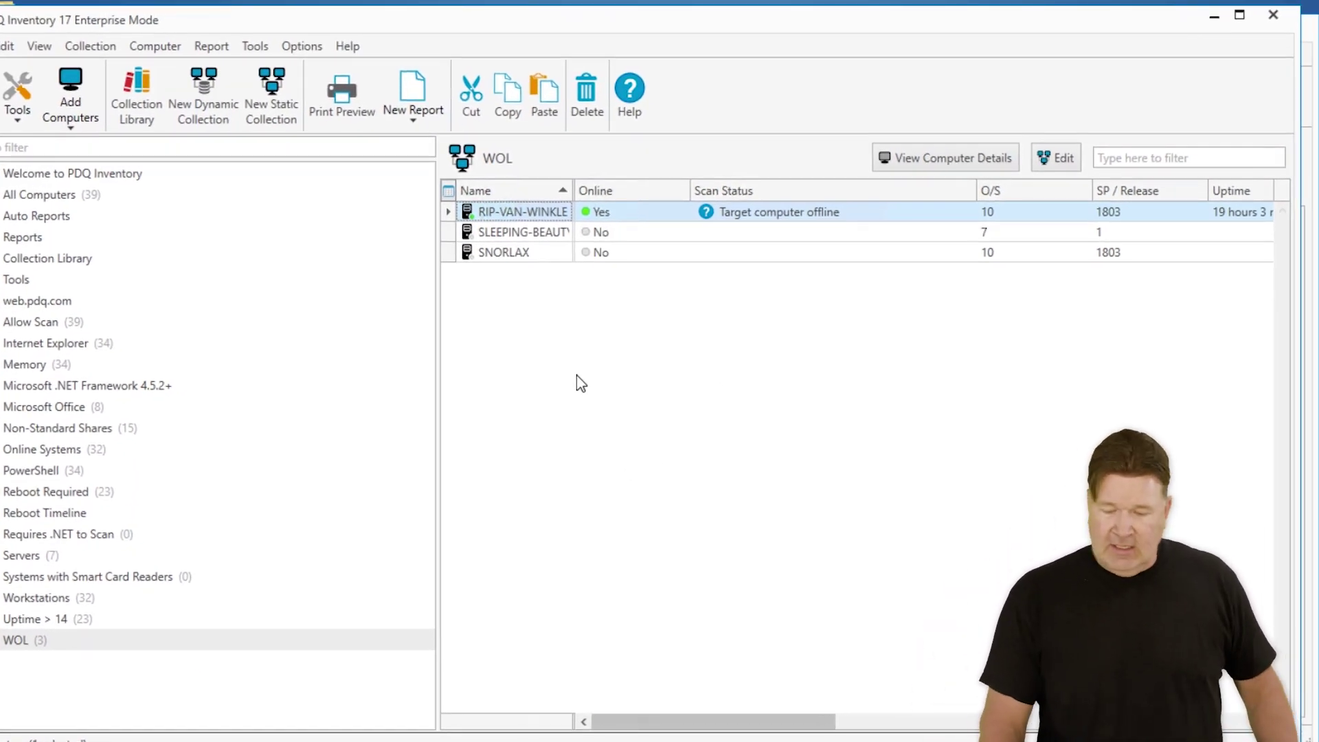
- Run a Standard scan on the offline computer SNORLAX
left_click(516, 252)
right_click(516, 252)
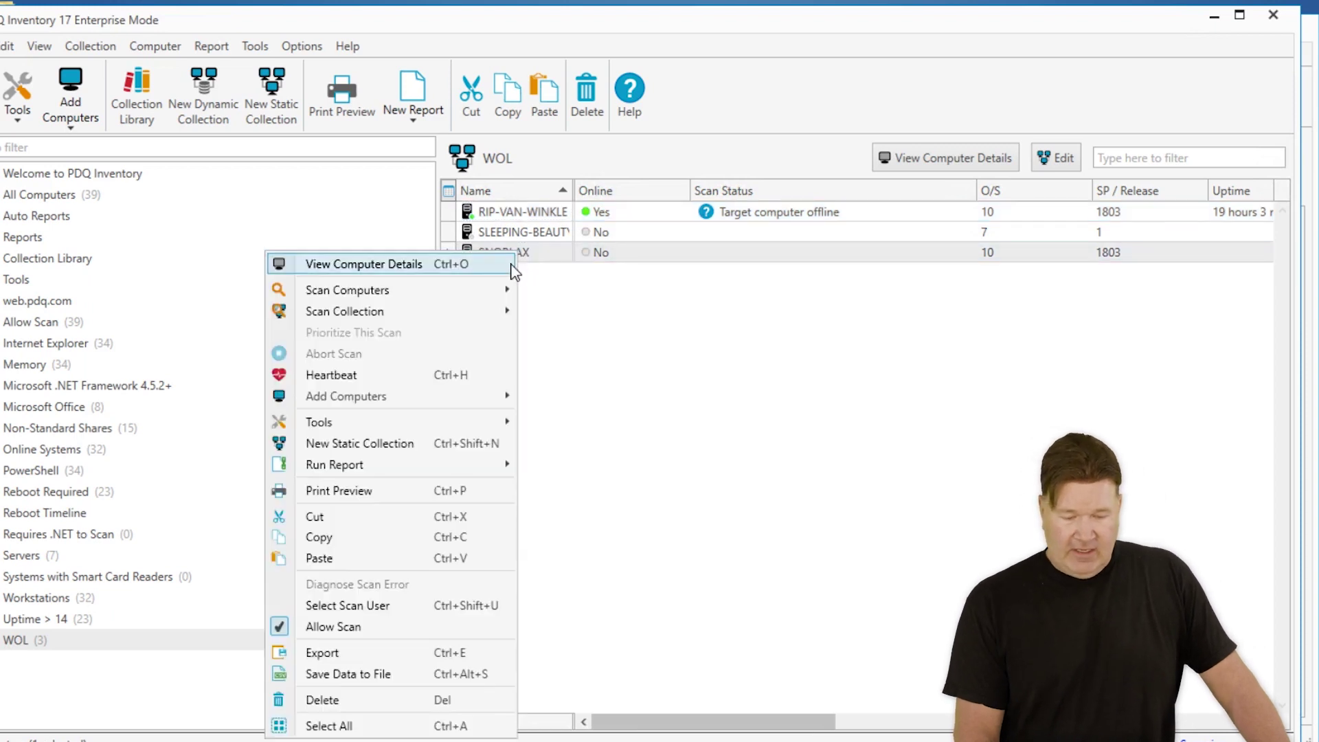
mouse_move(347, 289)
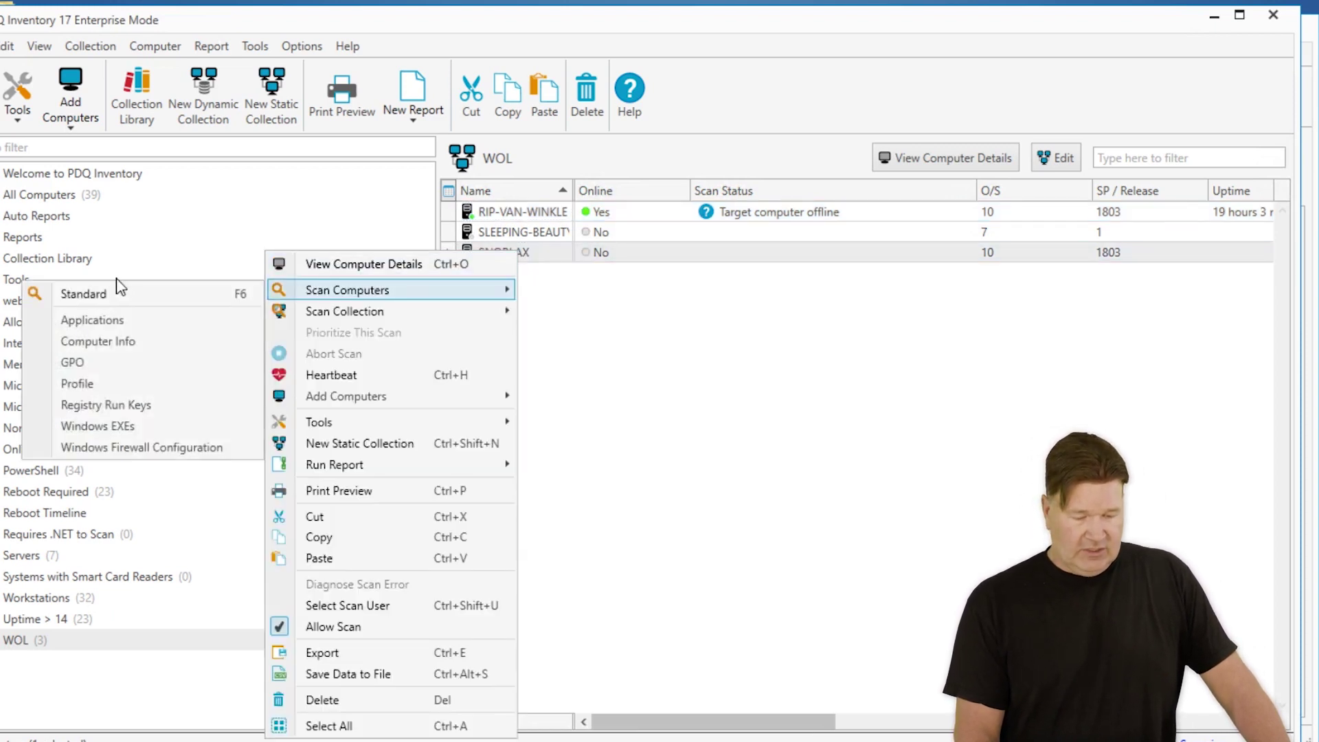
left_click(95, 295)
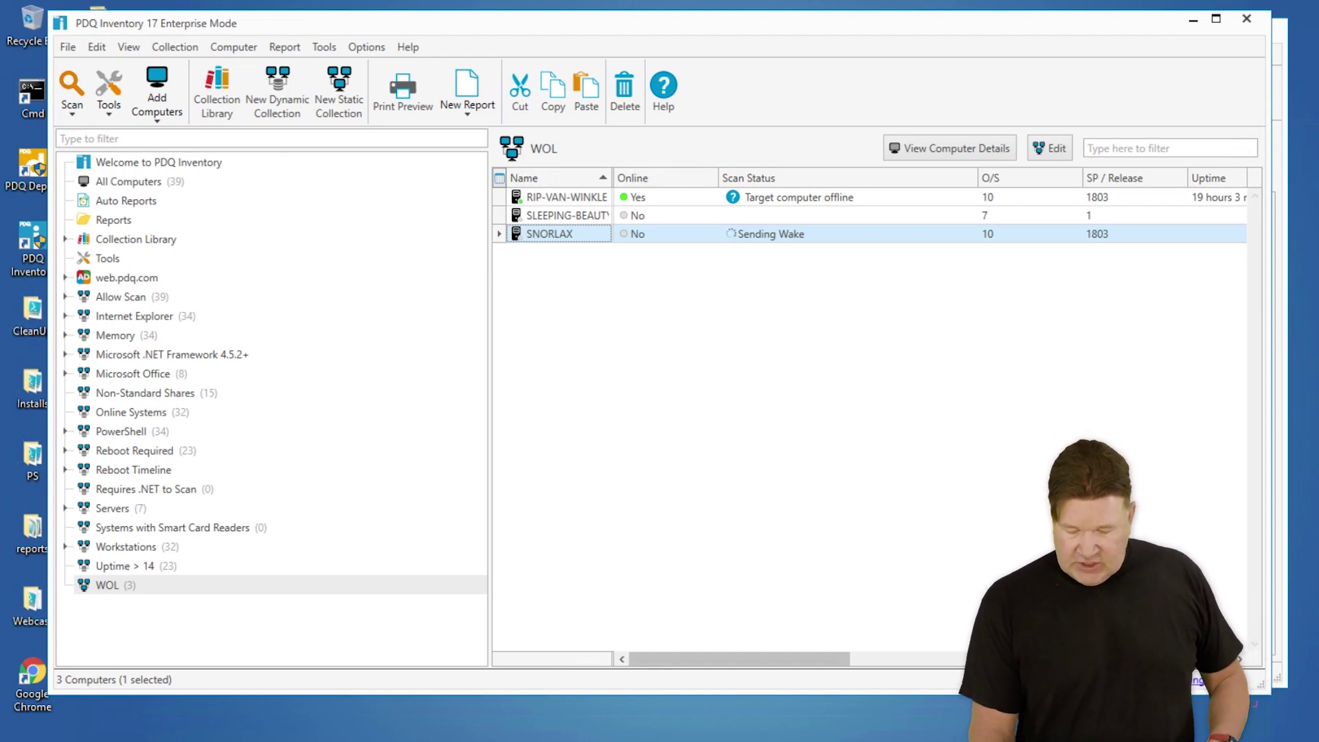
- In PDQ Deploy, enable 'Send Wake-on-LAN and attempt deployment' and save the preferences
key("alt+Tab")
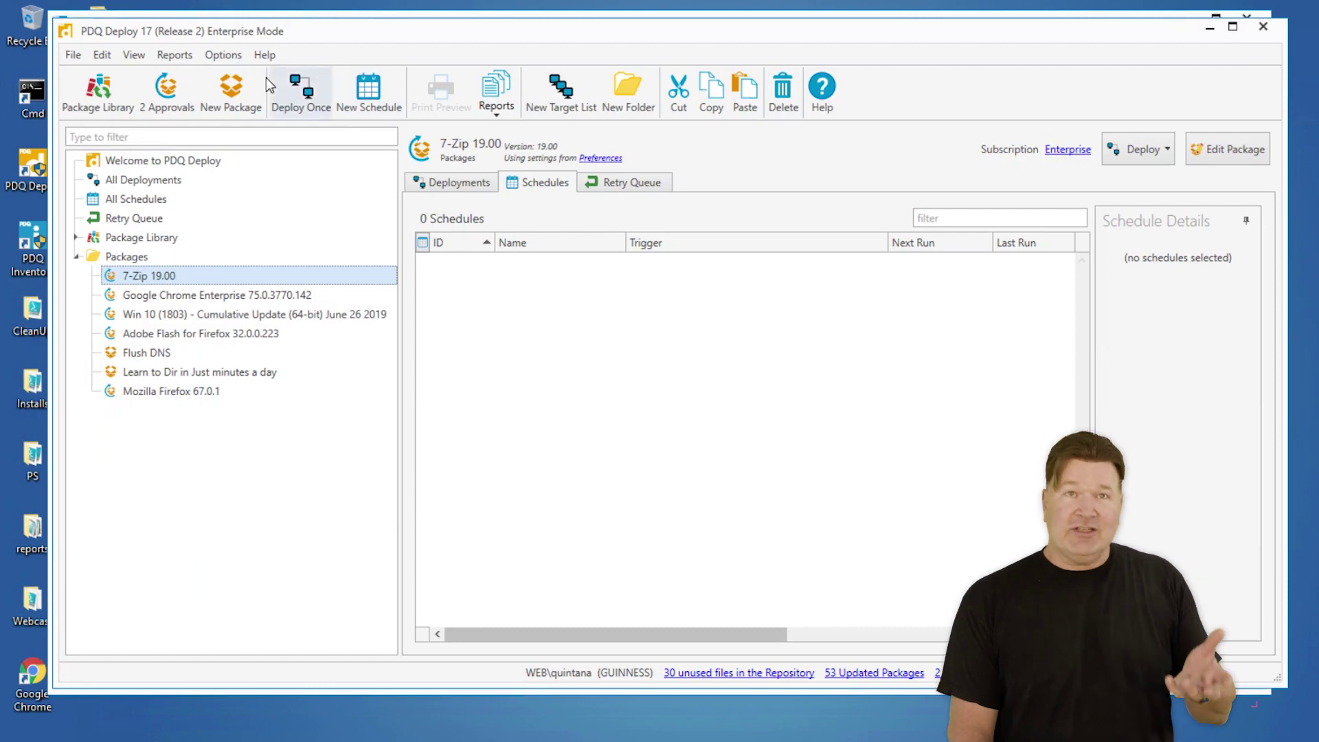
left_click(229, 55)
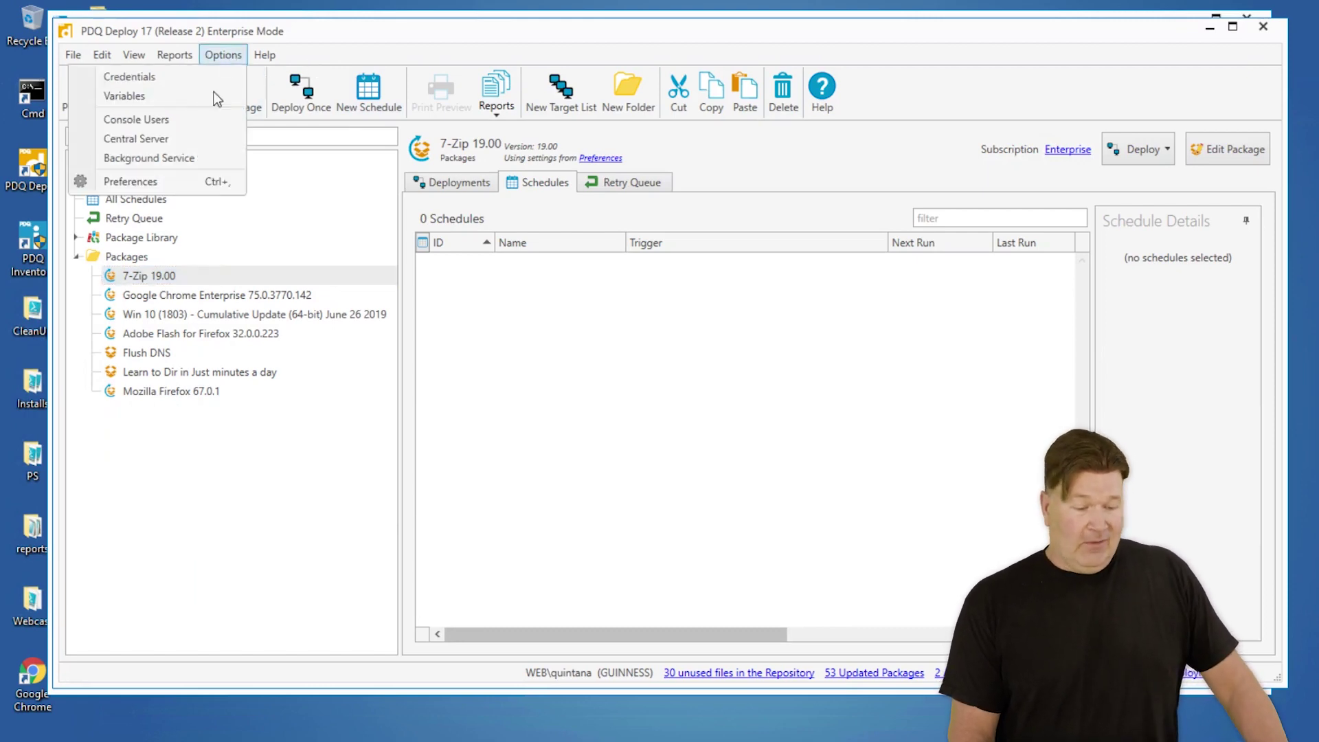
left_click(160, 181)
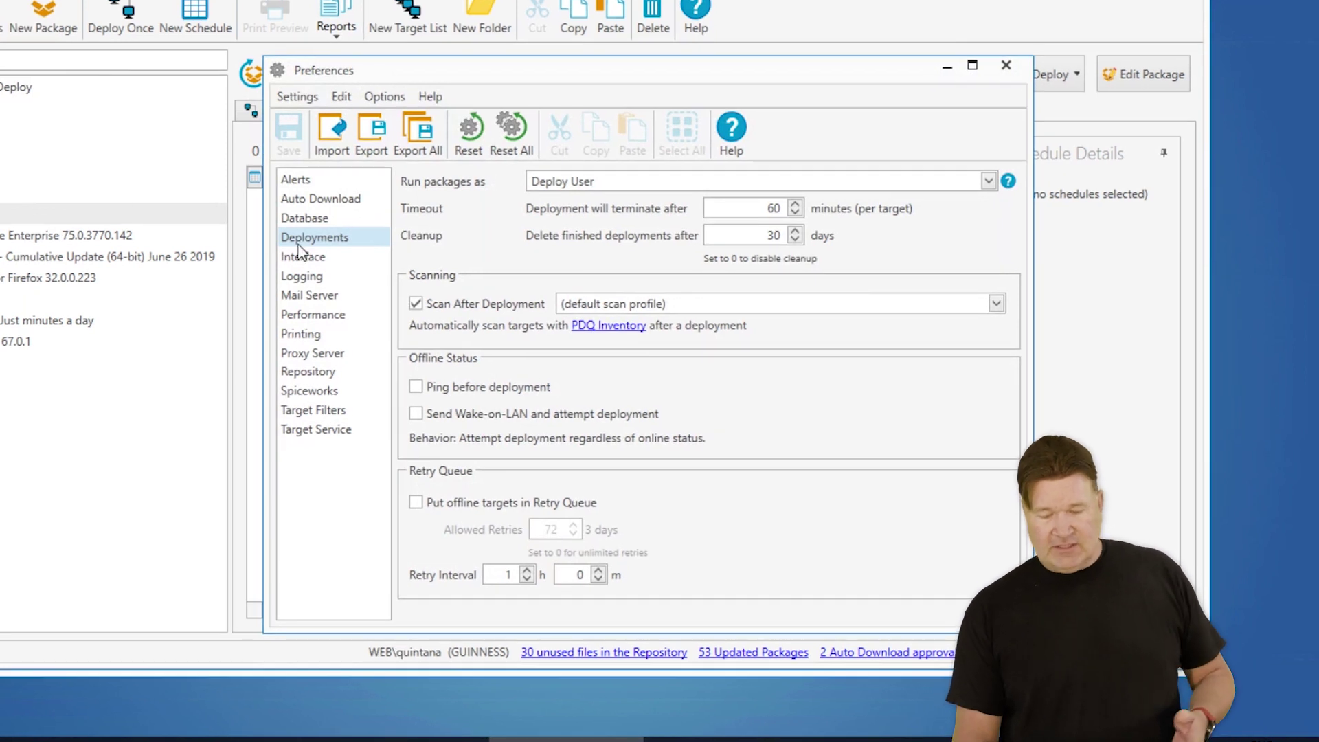
left_click(416, 413)
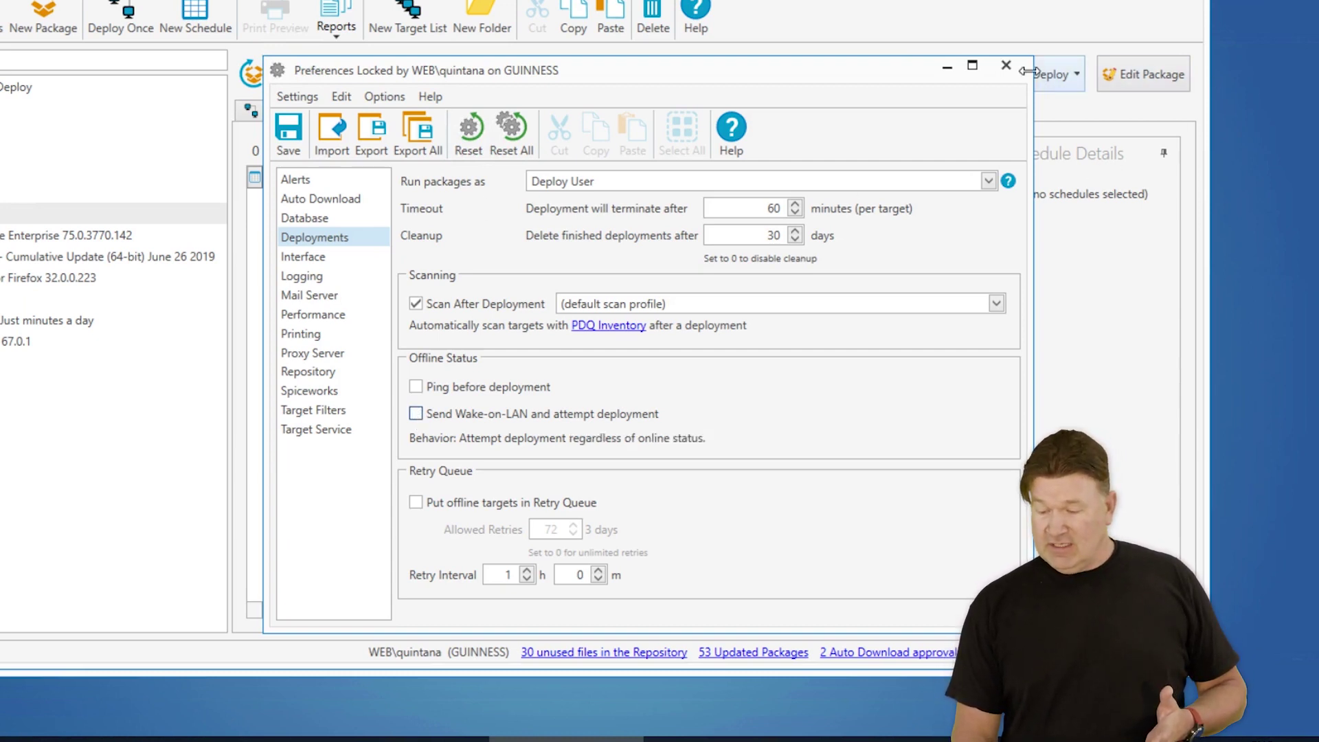
left_click(1009, 67)
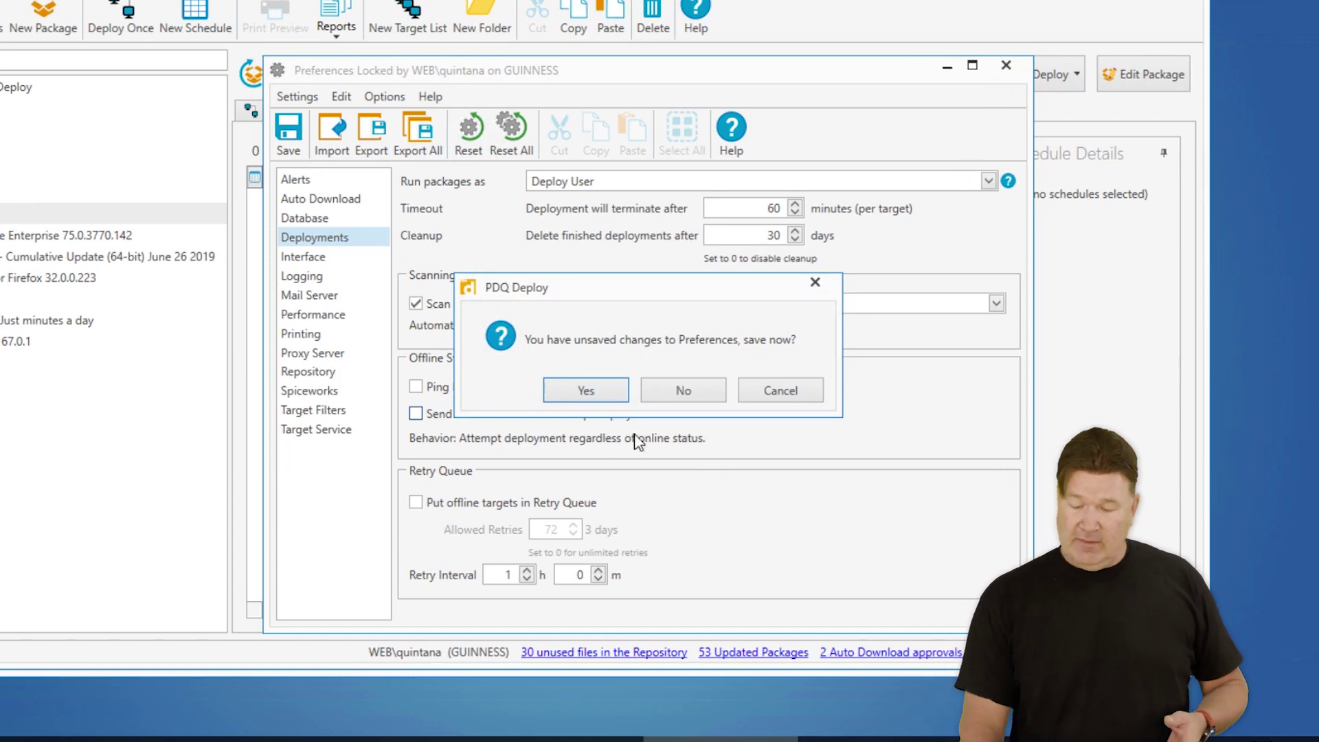
left_click(616, 387)
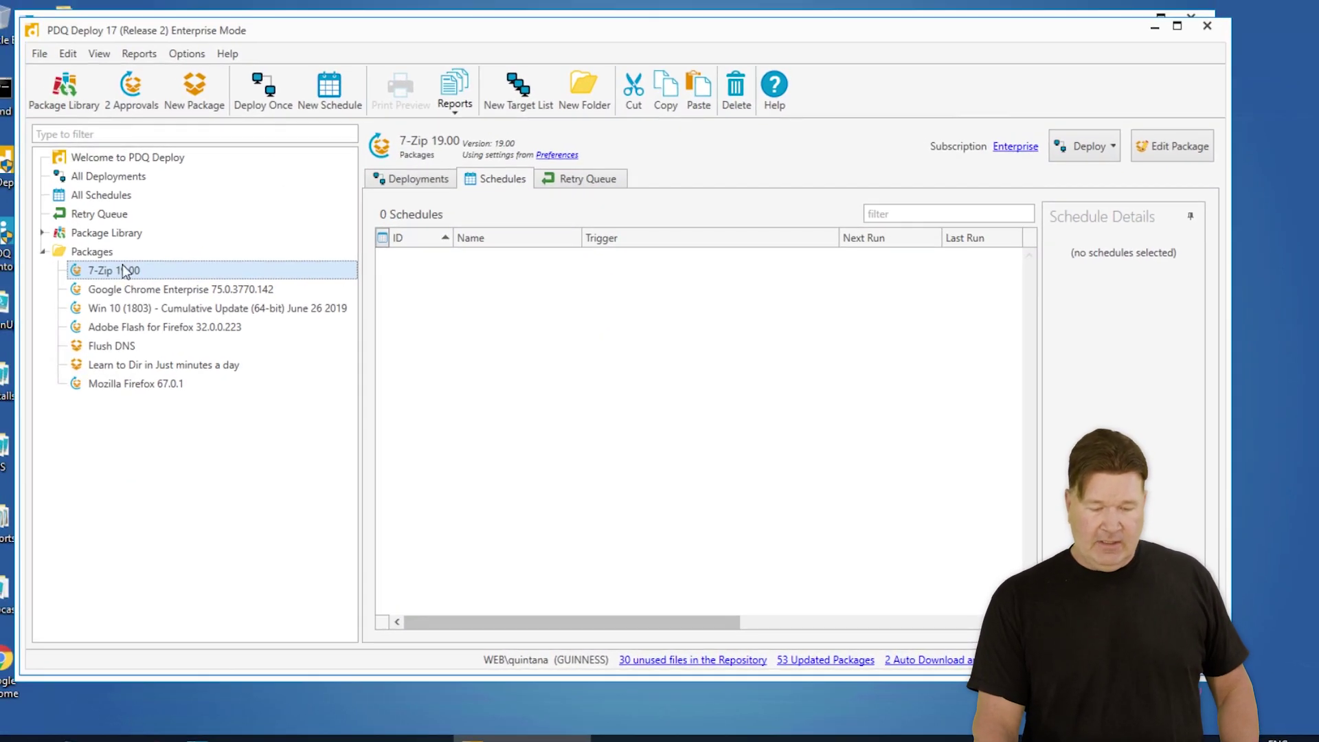
- Open a Deploy Once window for 7-Zip 19.00 and browse PDQ Inventory for targets
right_click(108, 268)
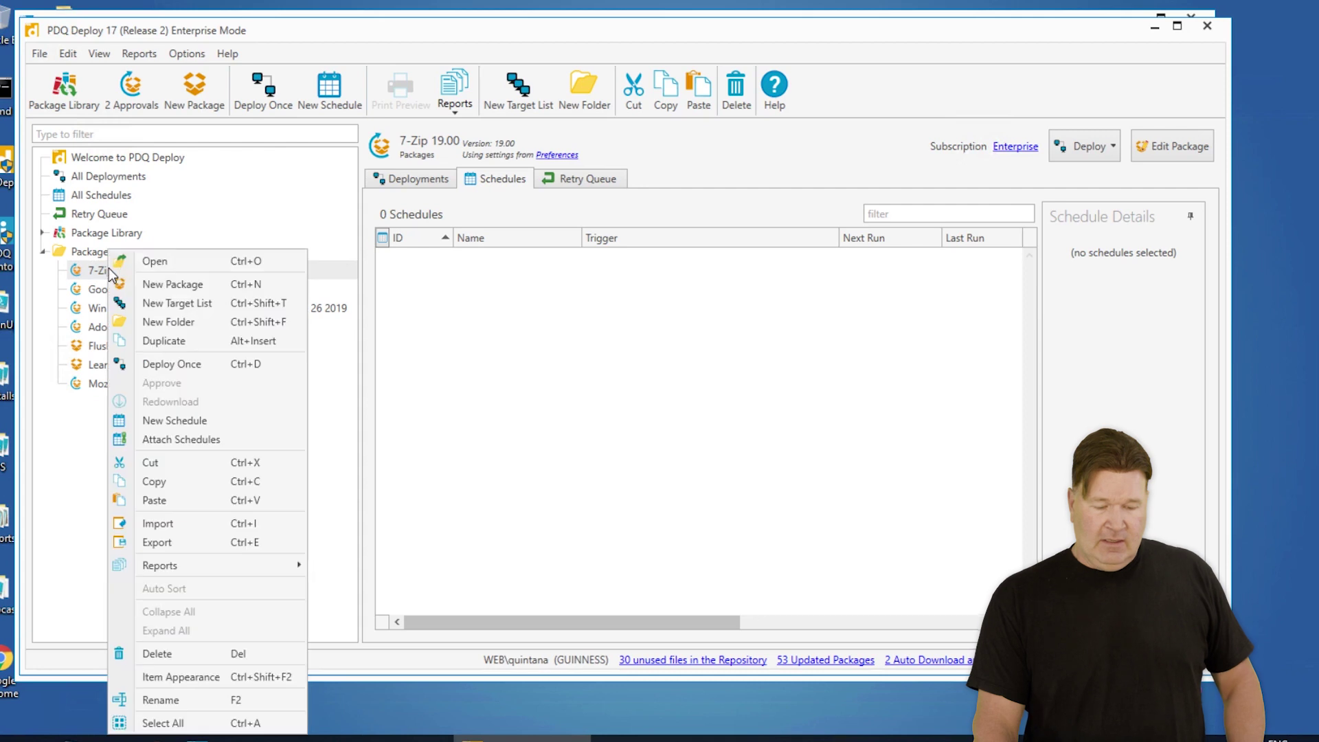
left_click(177, 363)
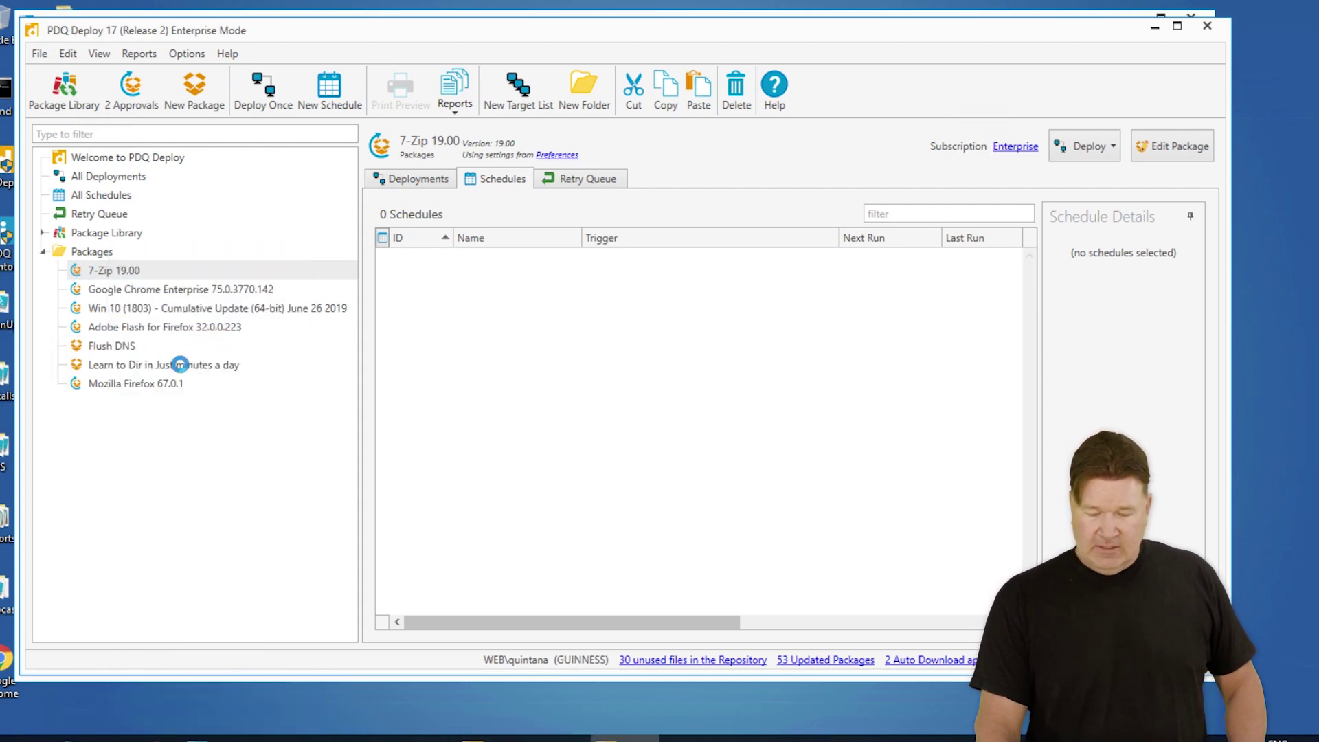
left_click(299, 23)
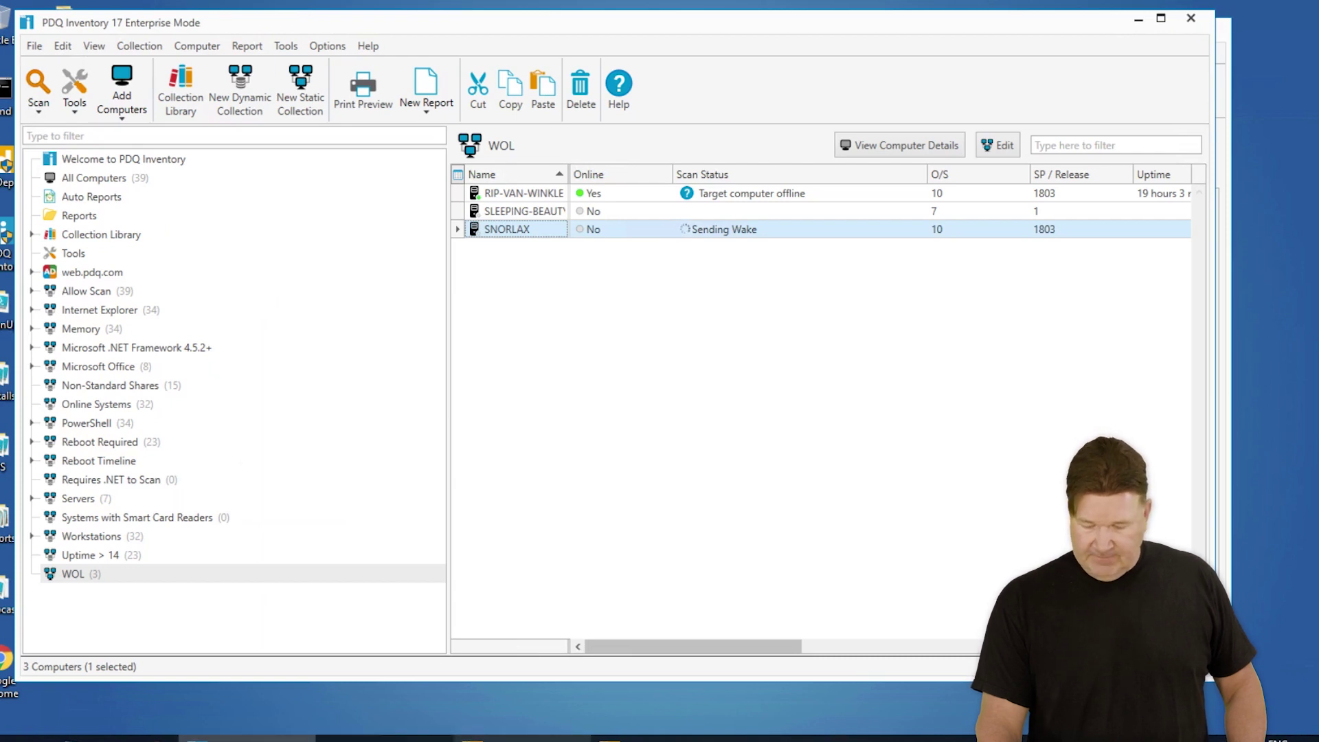
key("alt+Tab")
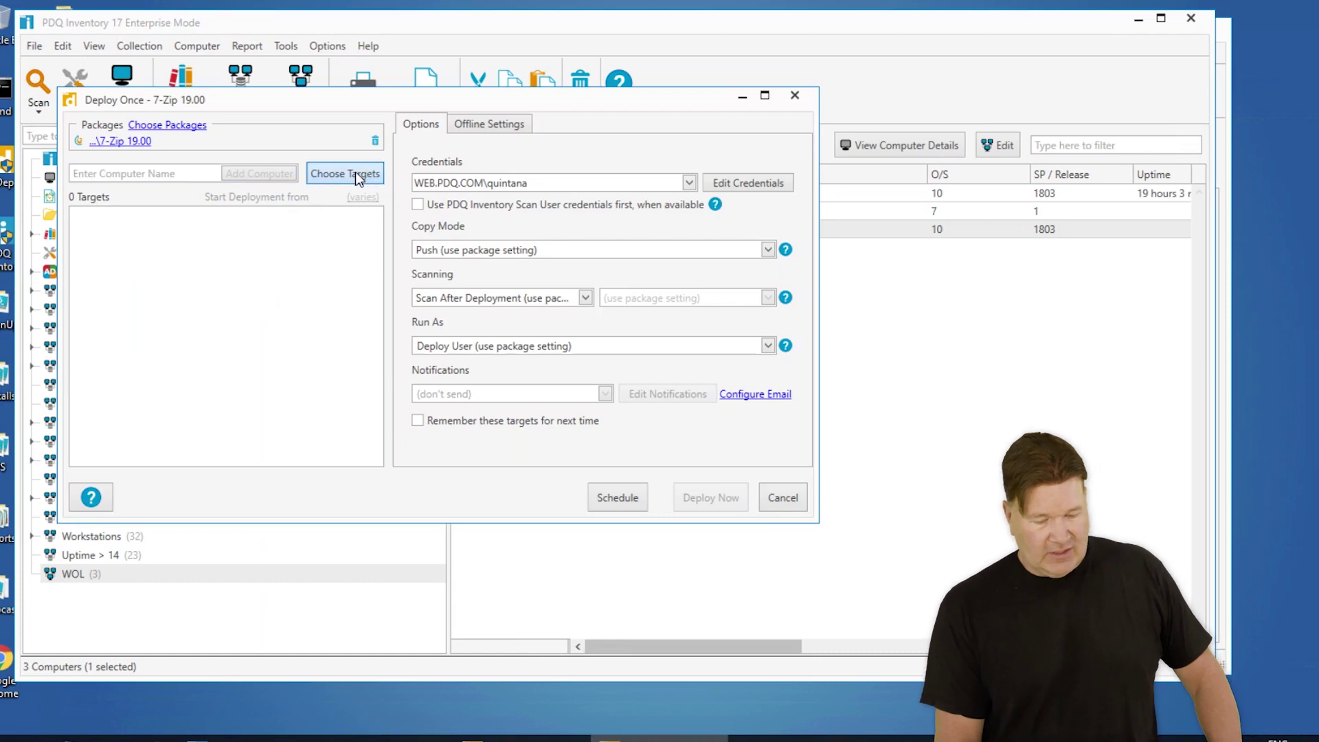
left_click(356, 173)
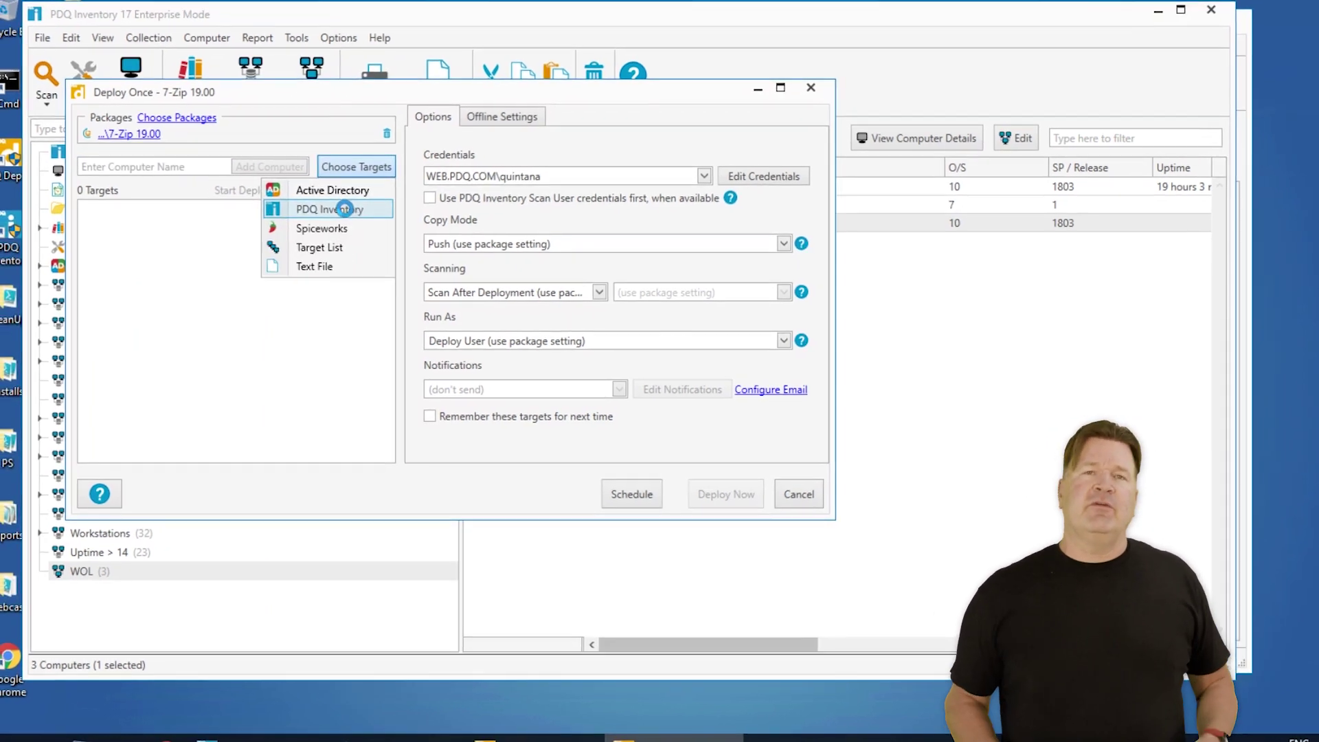
left_click(331, 209)
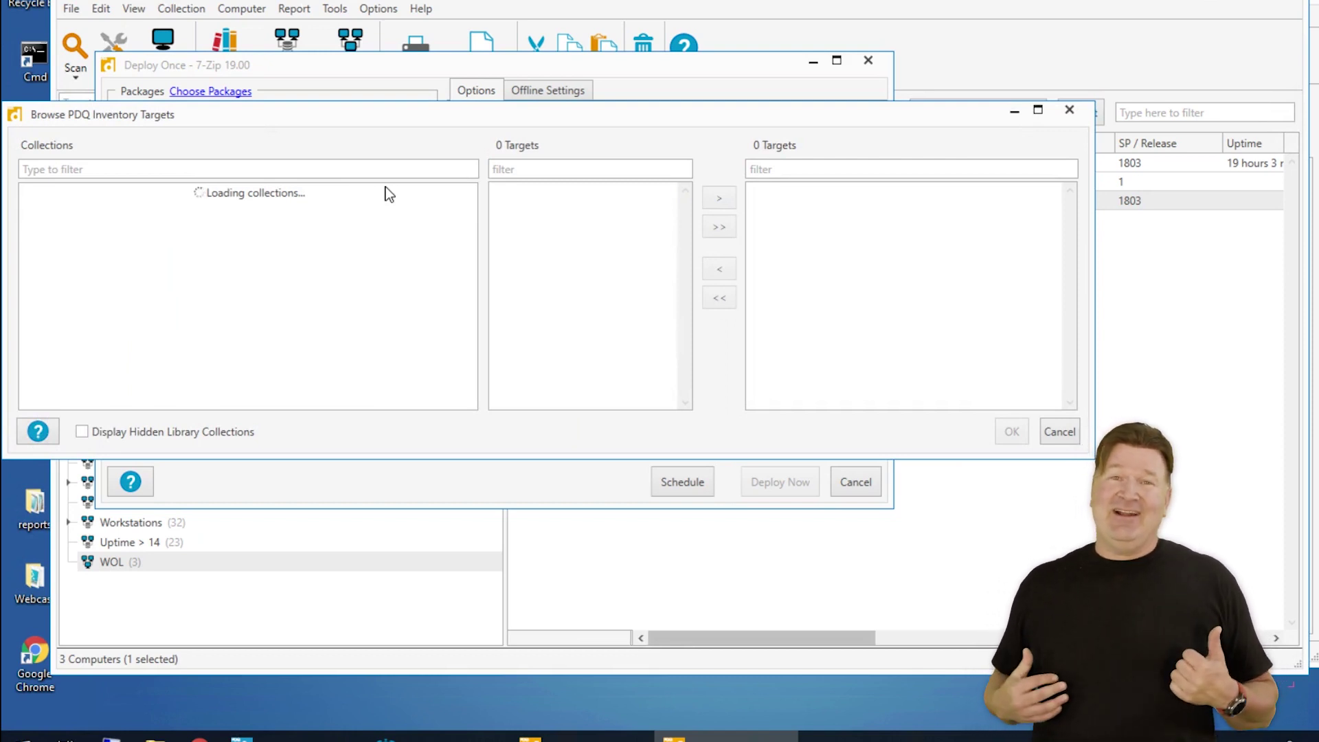
- Filter All Computers by 'slee' and add SLEEPING-BEAUTY as the only target
left_click(523, 167)
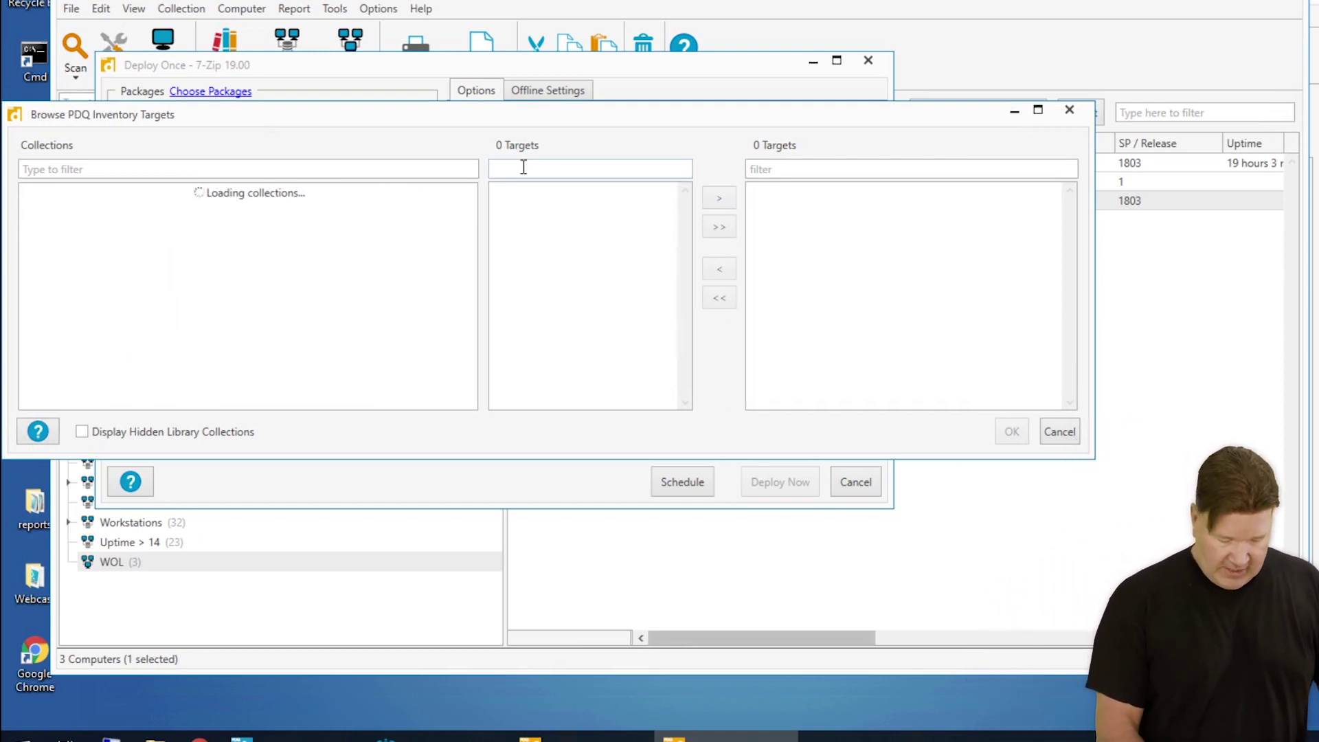
type("slee")
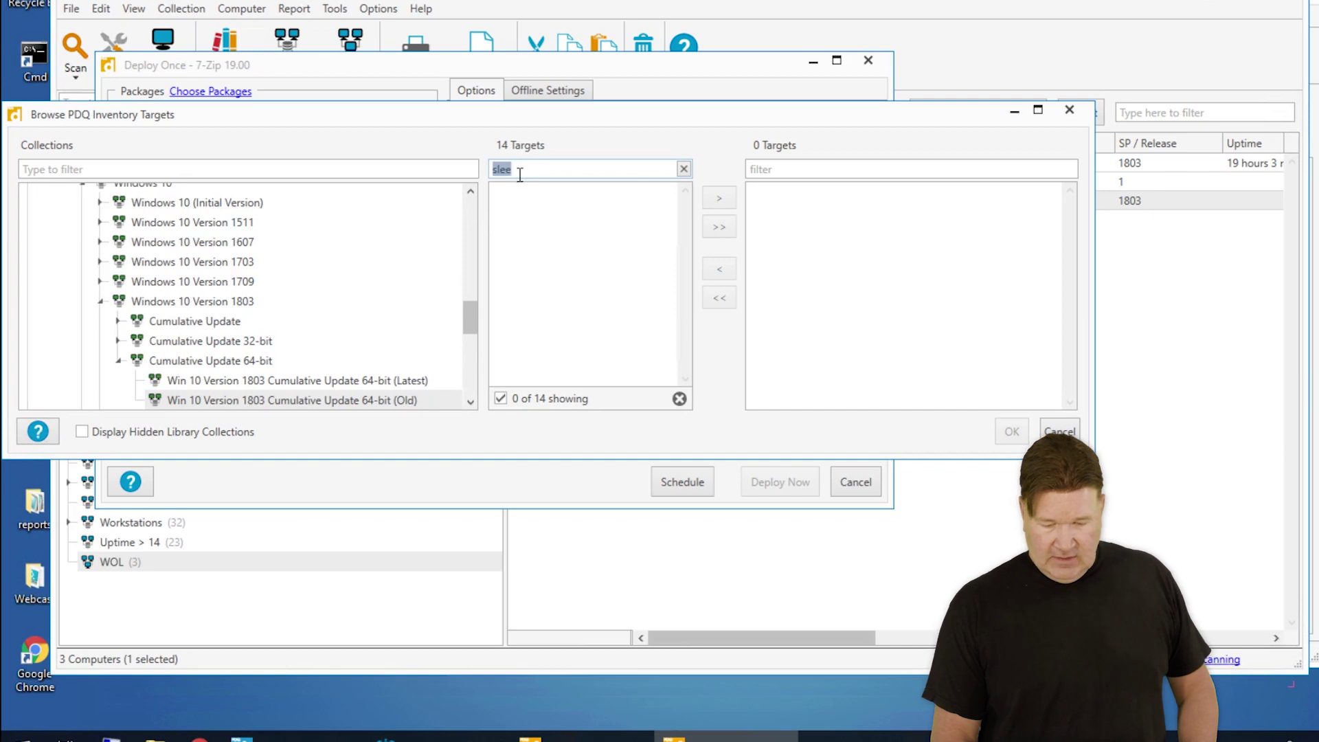
scroll(292, 292, "up", 5)
scroll(238, 262, "up", 3)
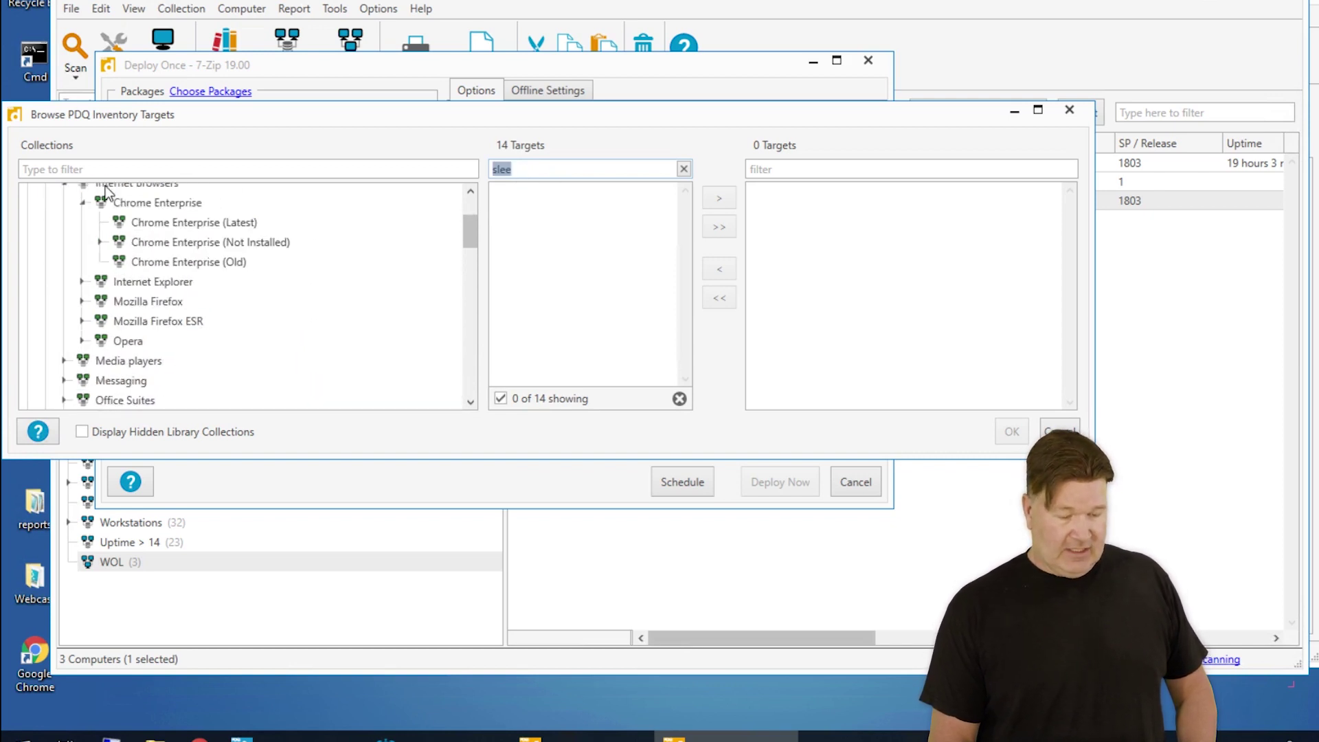
scroll(108, 192, "up", 5)
left_click(115, 199)
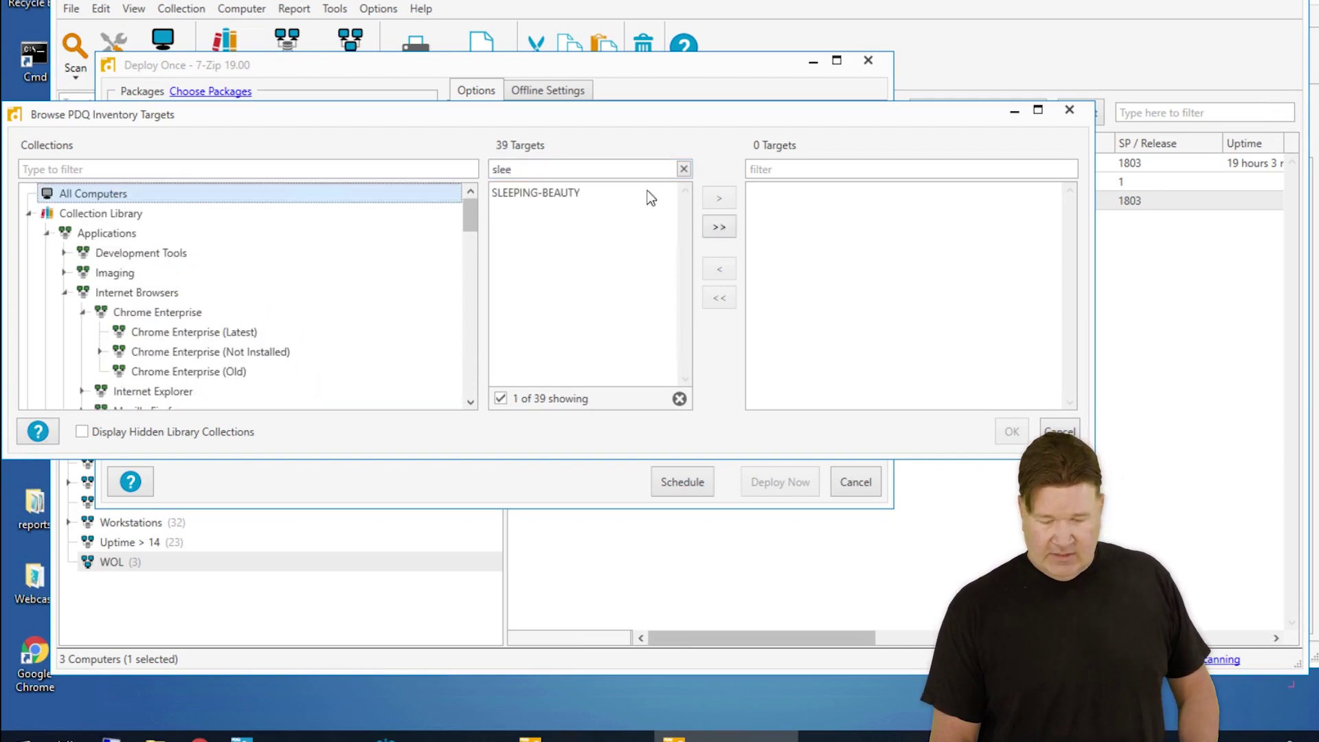
left_click(550, 193)
left_click(717, 198)
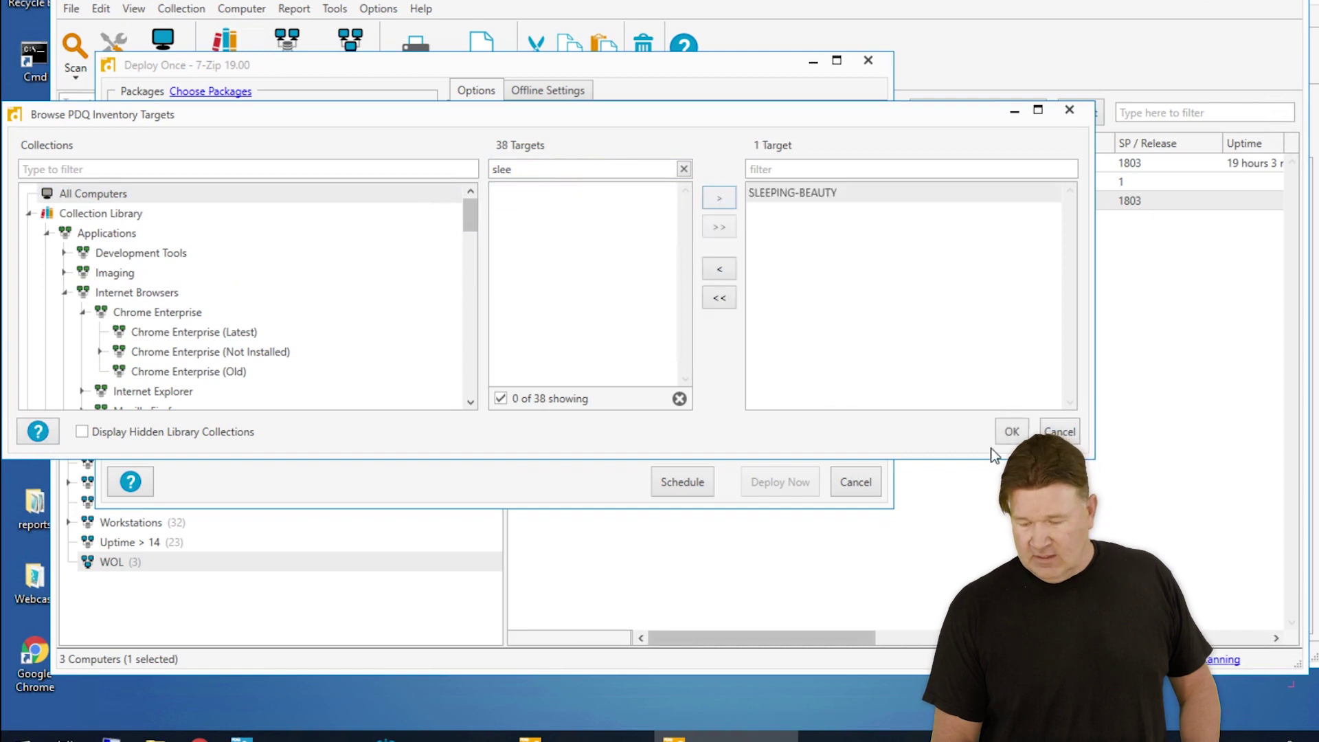
left_click(1010, 431)
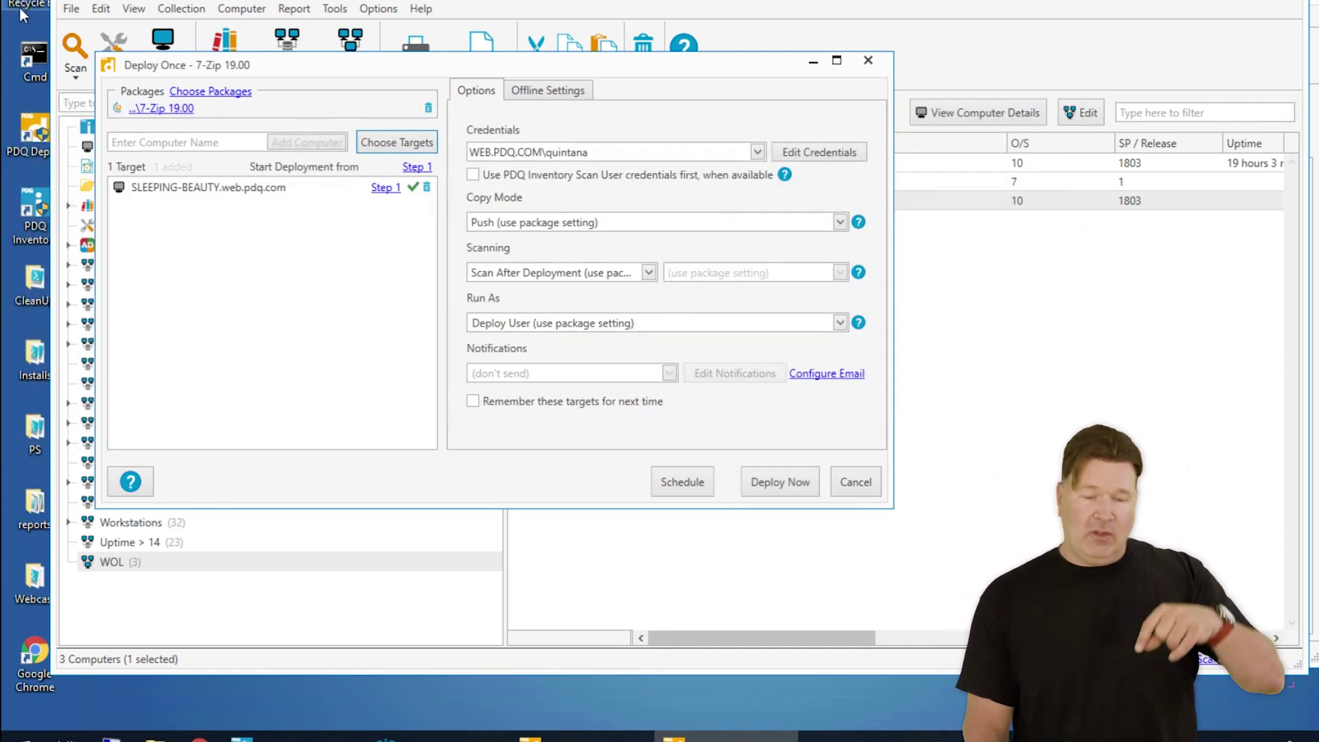
- Override package offline settings to send Wake-on-LAN and attempt deployment, then deploy now
left_click(548, 90)
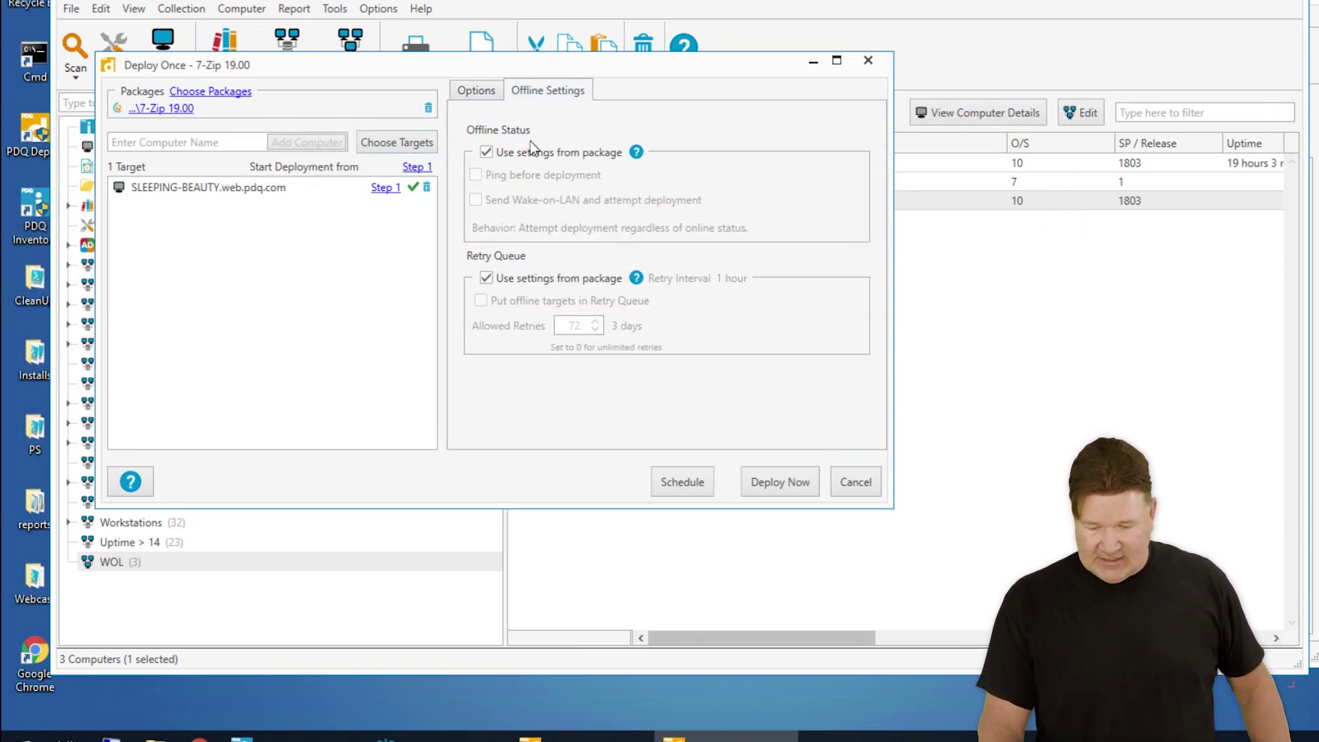
left_click(486, 152)
left_click(475, 201)
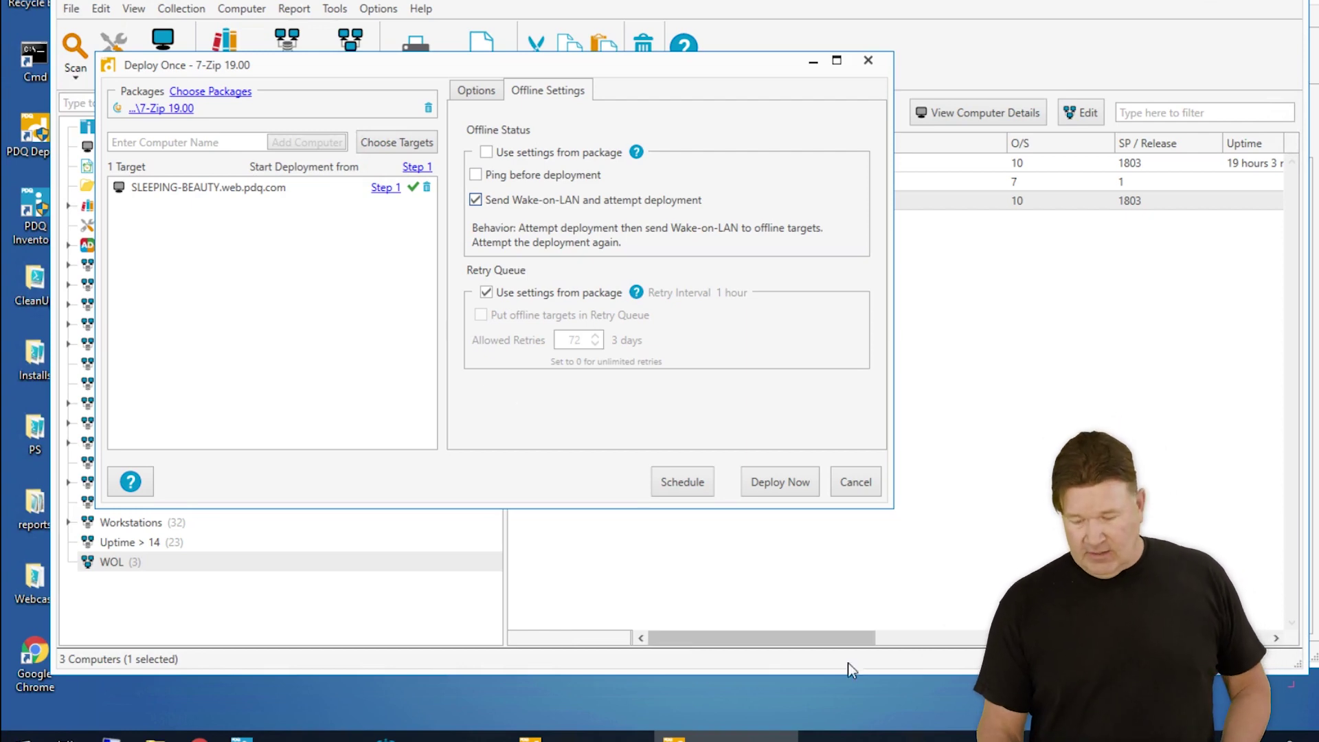
left_click(789, 485)
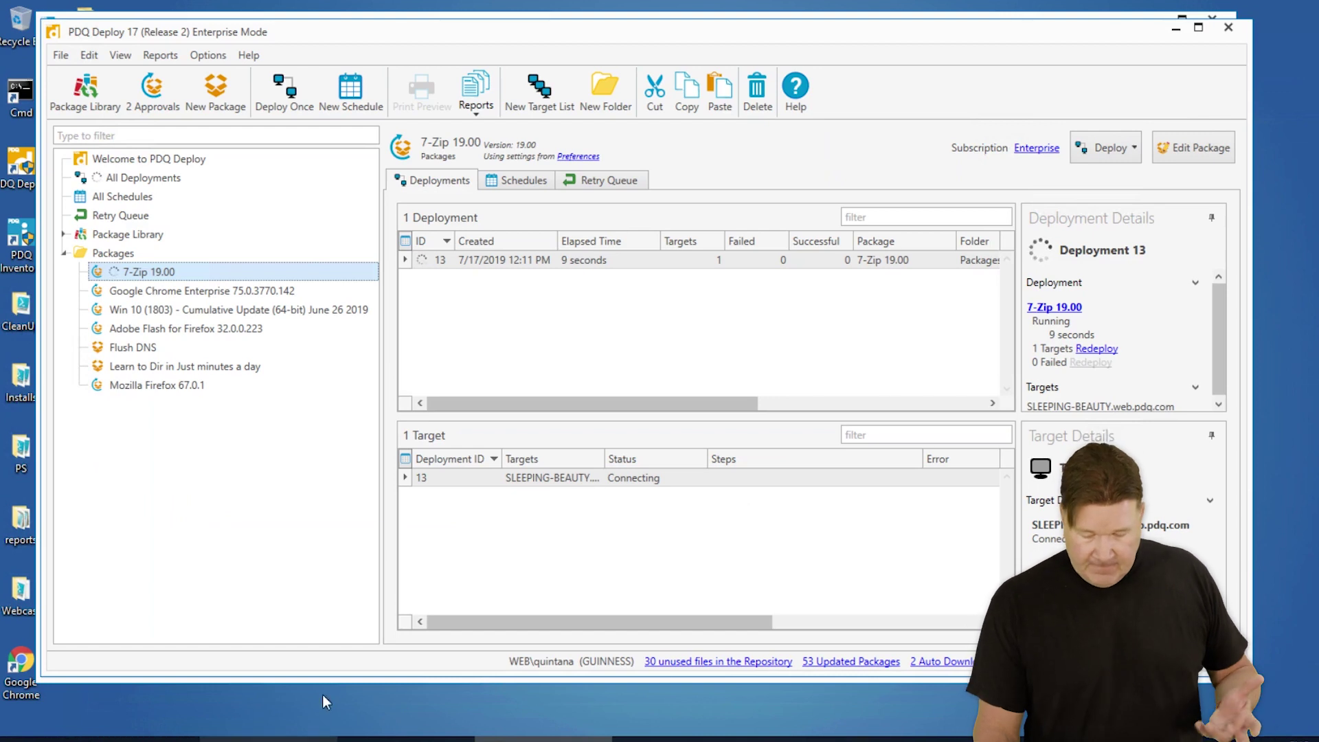
- Compare SLEEPING-BEAUTY's status in Inventory's WOL list with the running Deployment 13
left_click(406, 738)
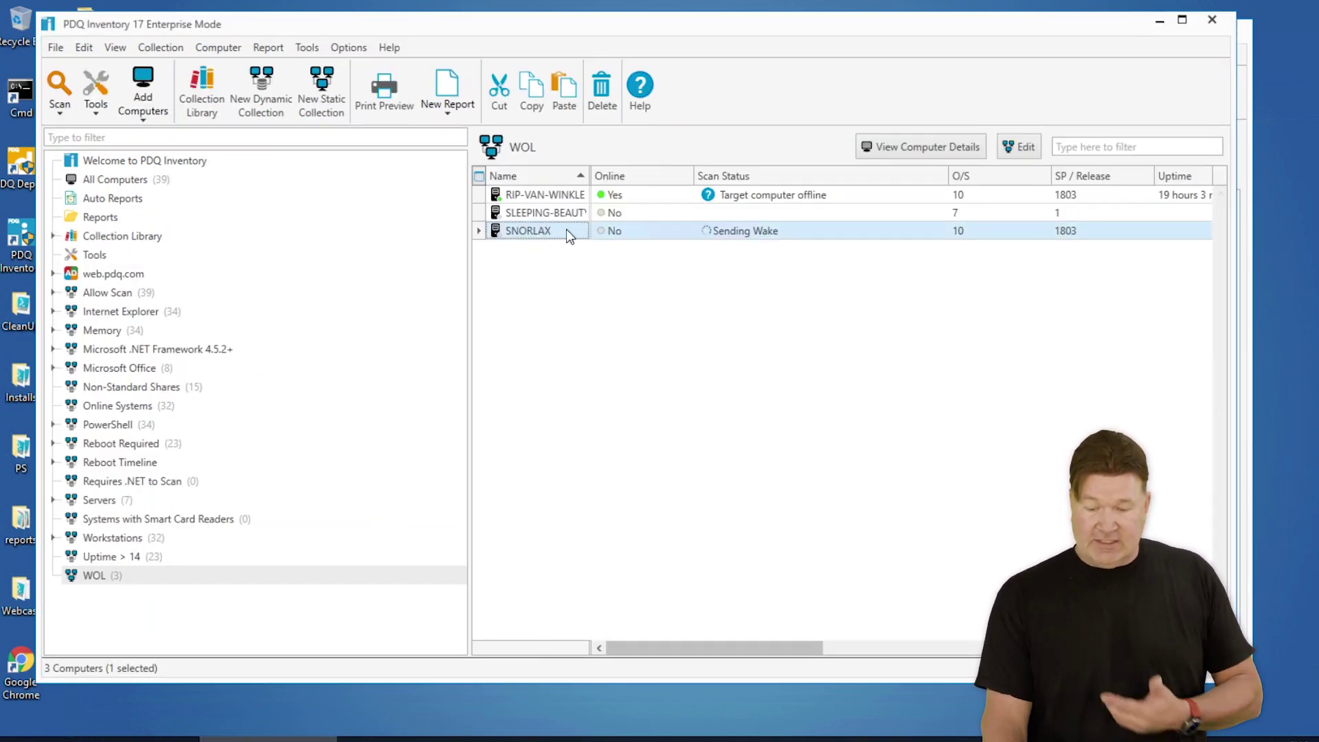
left_click(542, 212)
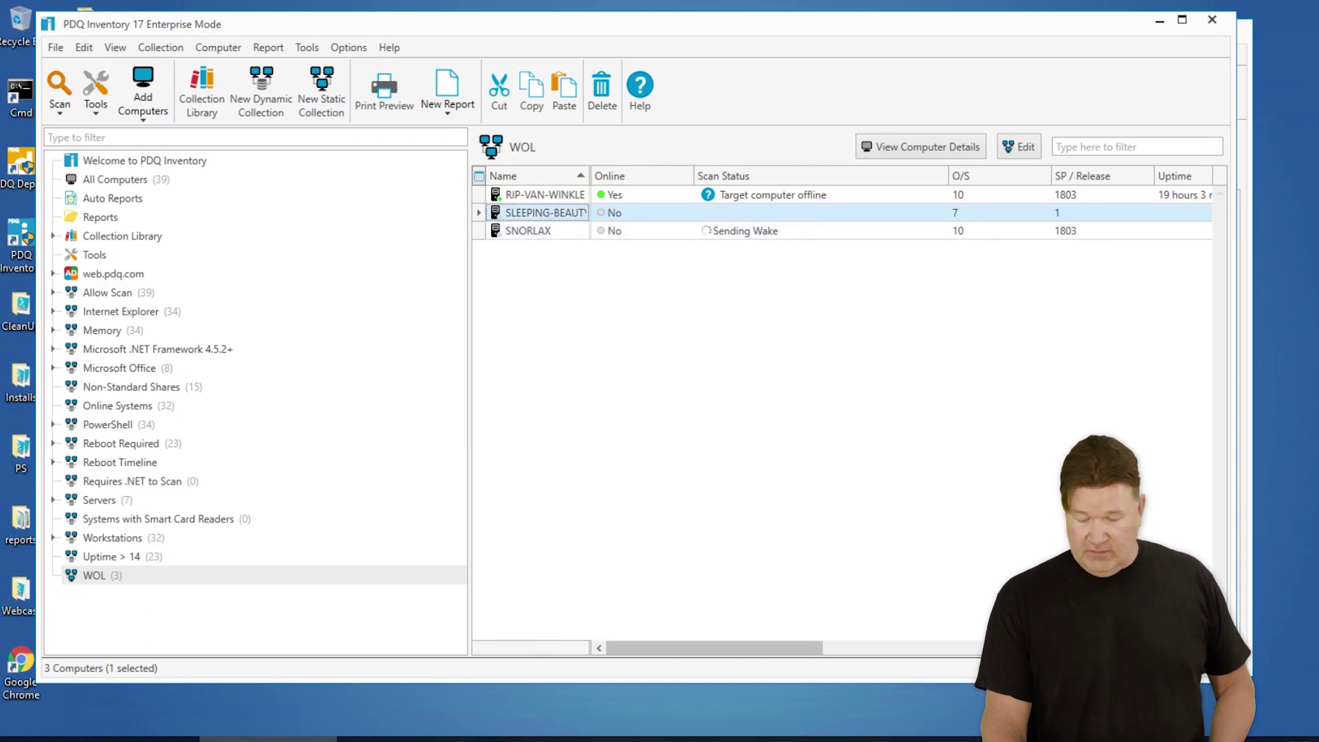
key("alt+Tab")
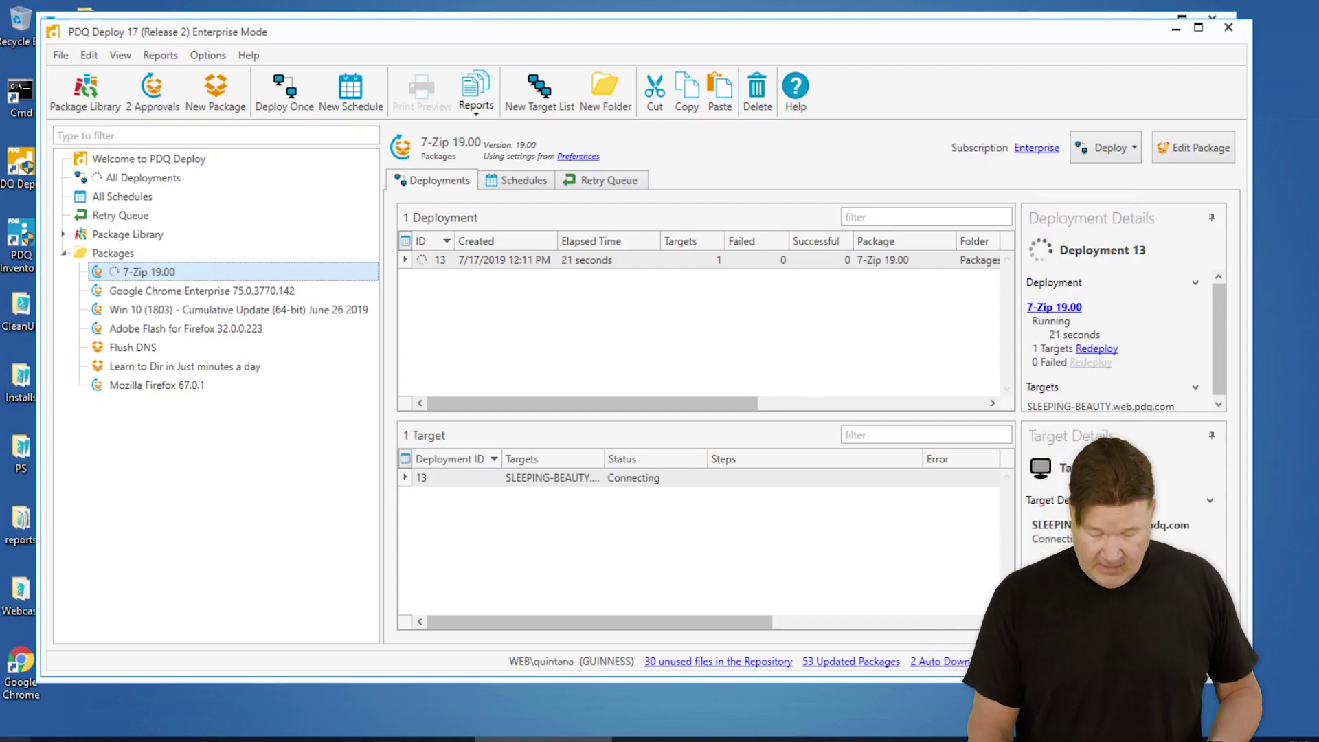
key("alt+Tab")
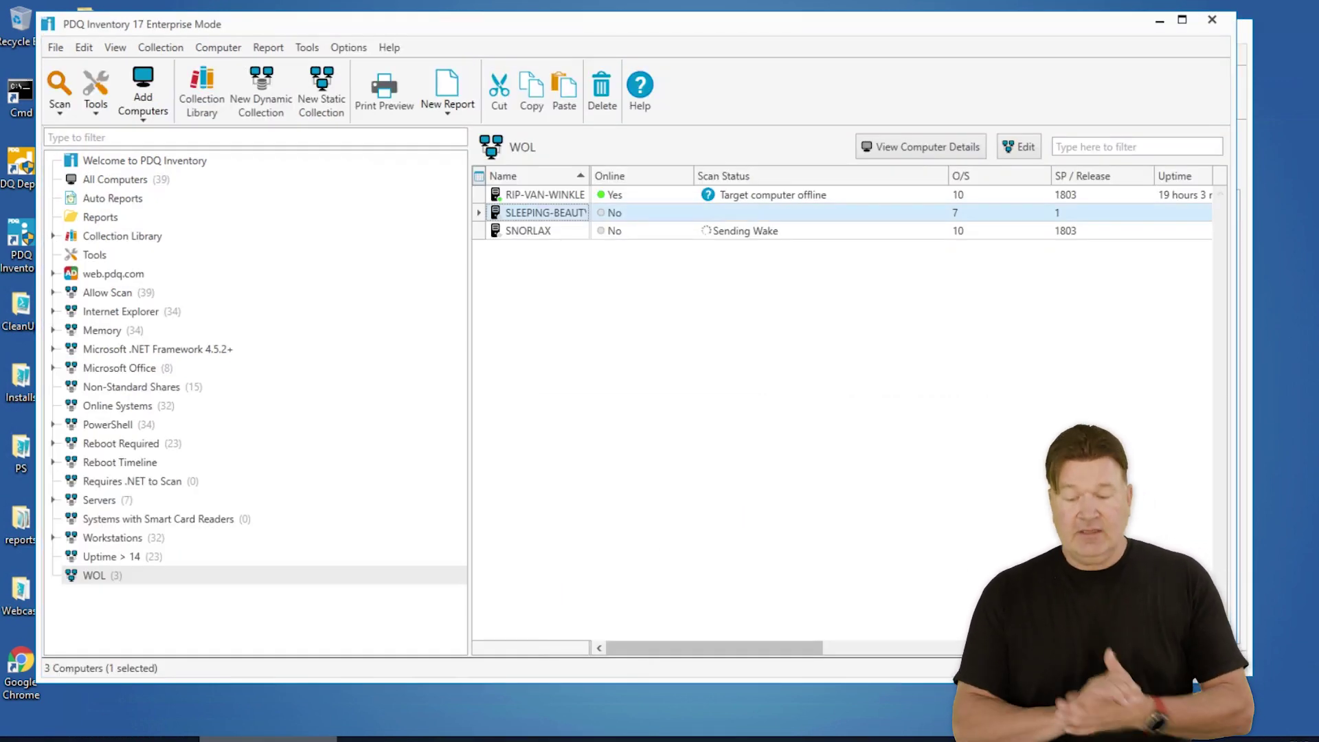